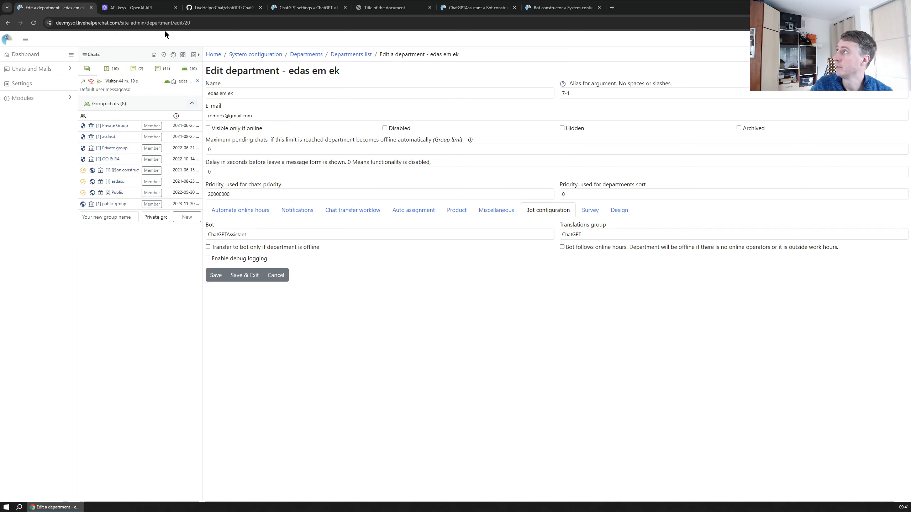
- View the project's API keys page on the OpenAI platform and highlight the site's base address
left_click(153, 12)
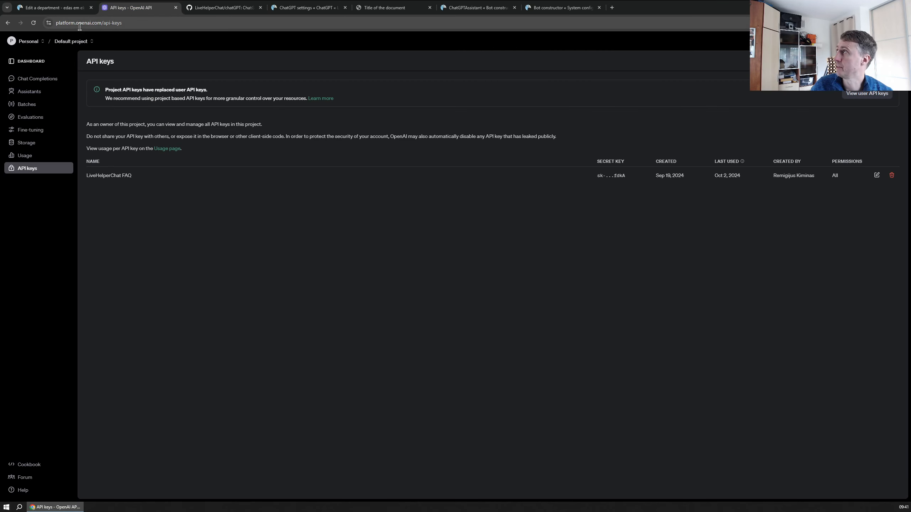
left_click_drag(101, 23, 39, 27)
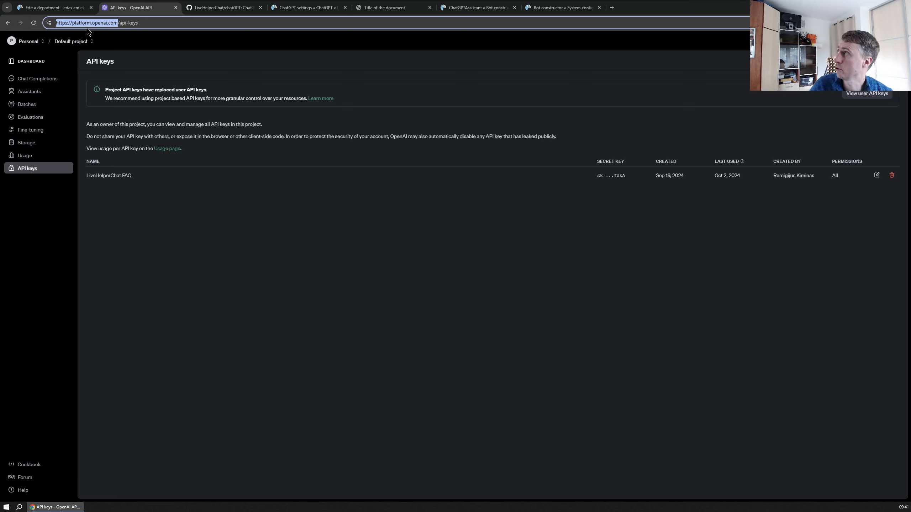
left_click(300, 262)
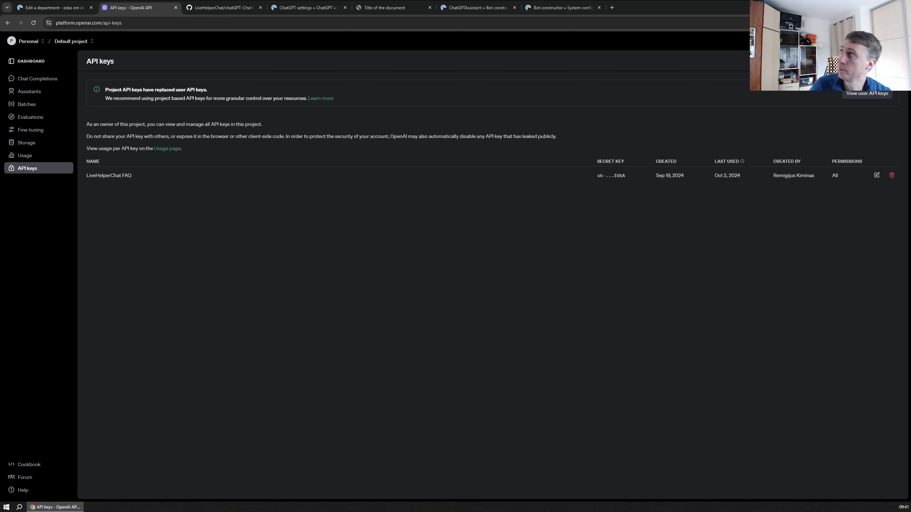
- Open Live Helper Chat's ChatGPT bot integration settings and examine the Project API Key and Assistant ID fields
left_click(53, 8)
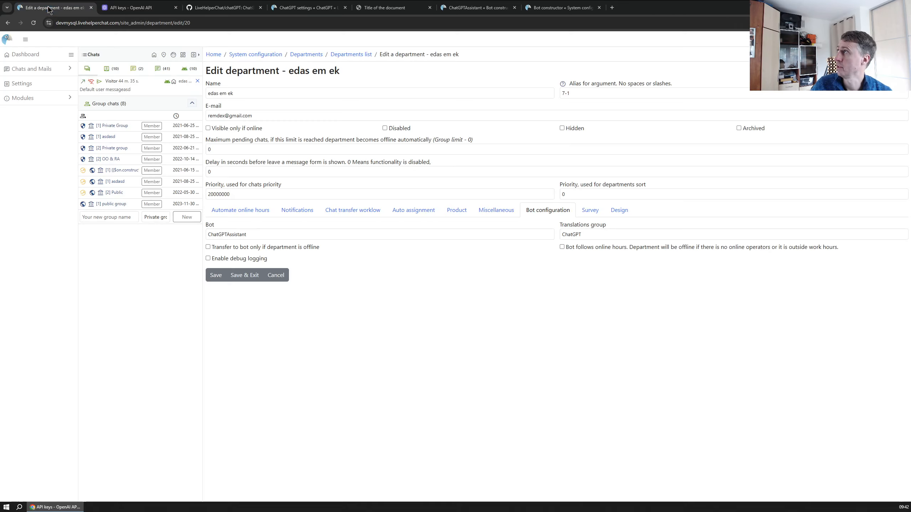
left_click(41, 99)
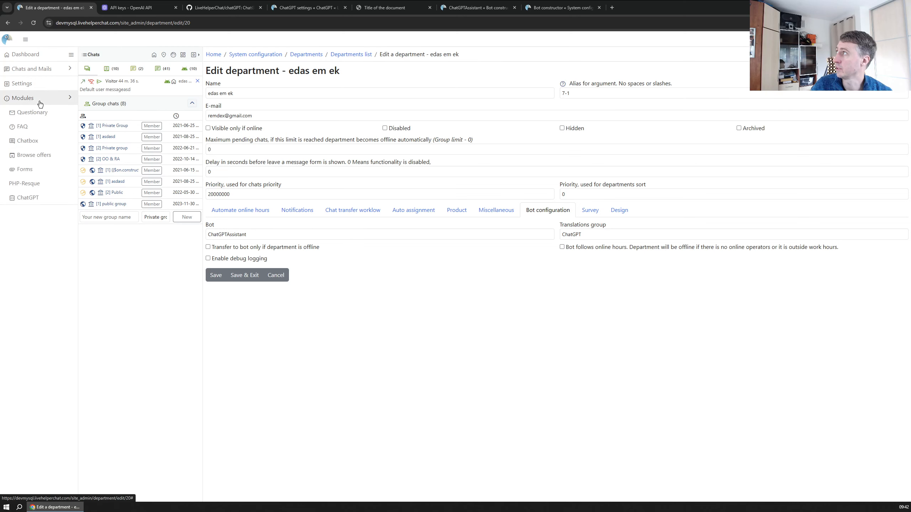
left_click(37, 202)
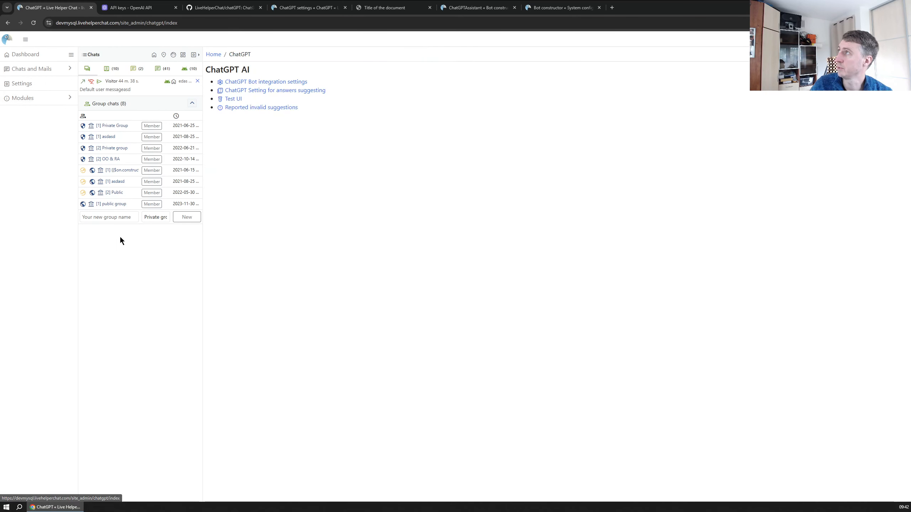
left_click(241, 83)
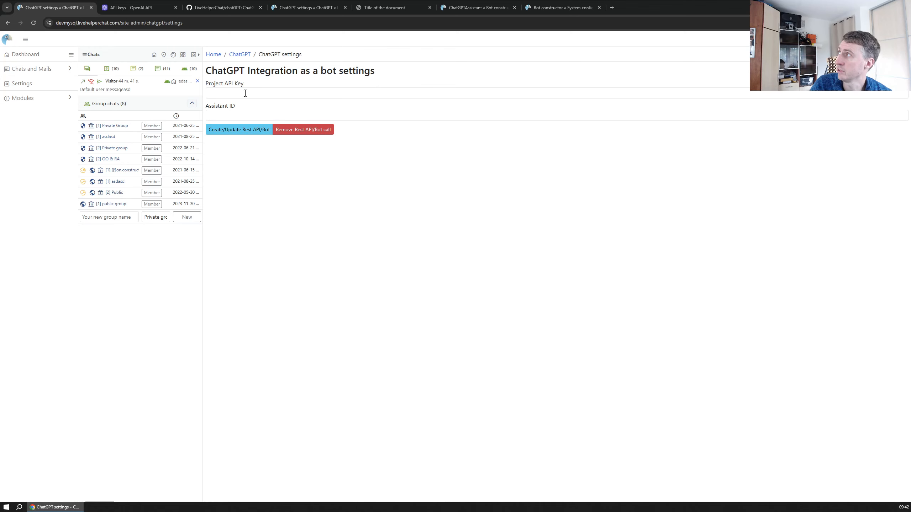
left_click(238, 92)
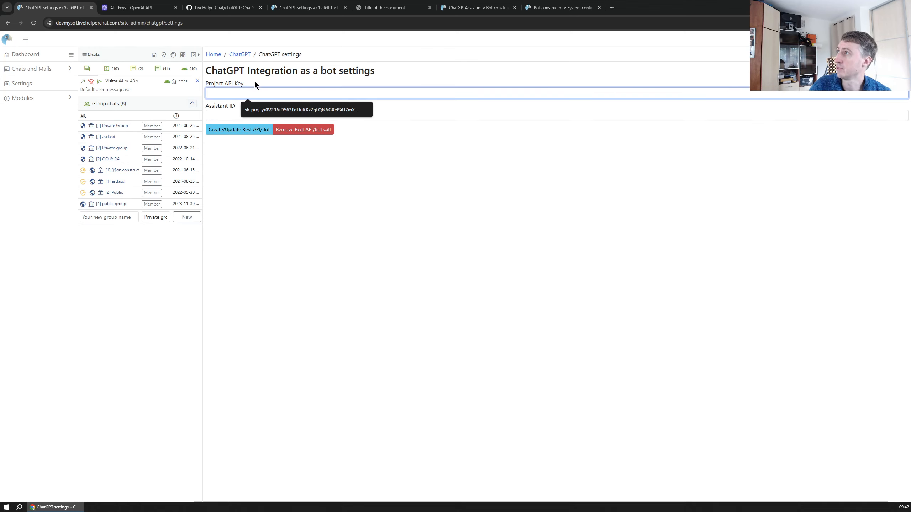
left_click(219, 94)
left_click(220, 116)
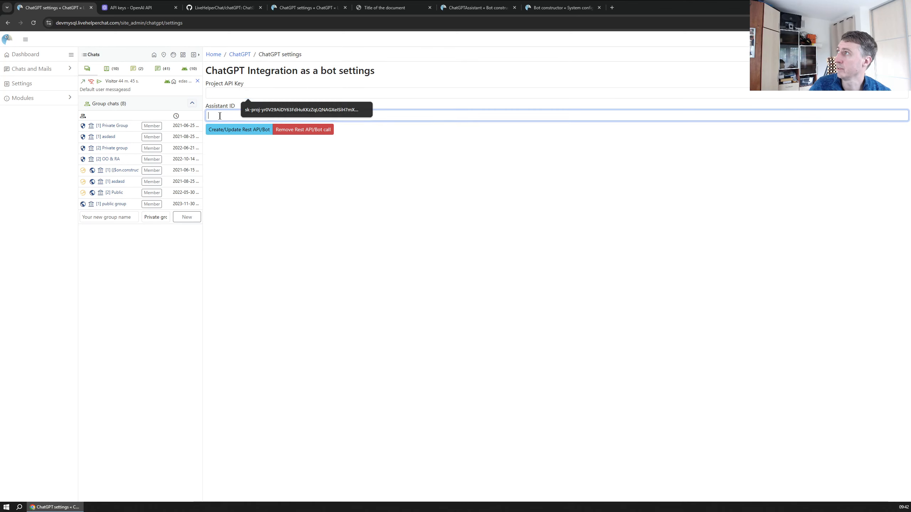
left_click(248, 200)
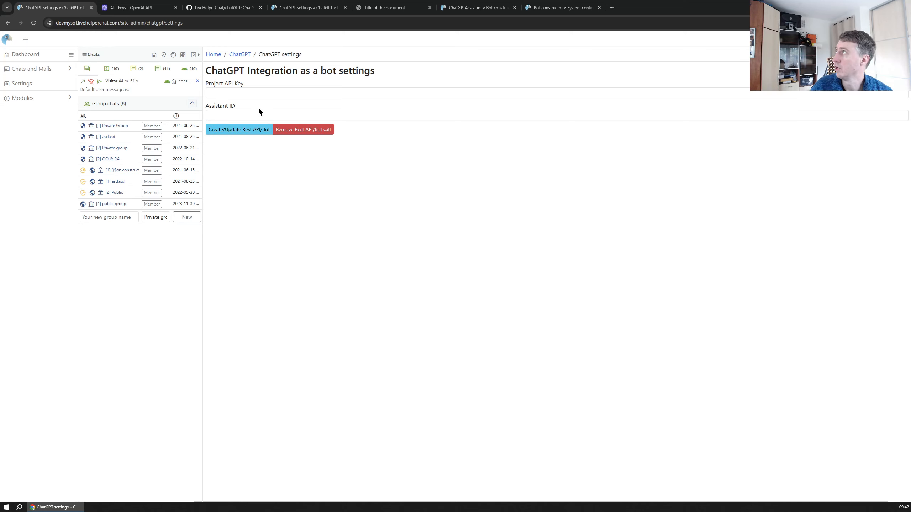
- Look over the ChatGPTAssistant bot's triggers and the list of bots in the bot constructor
left_click(301, 7)
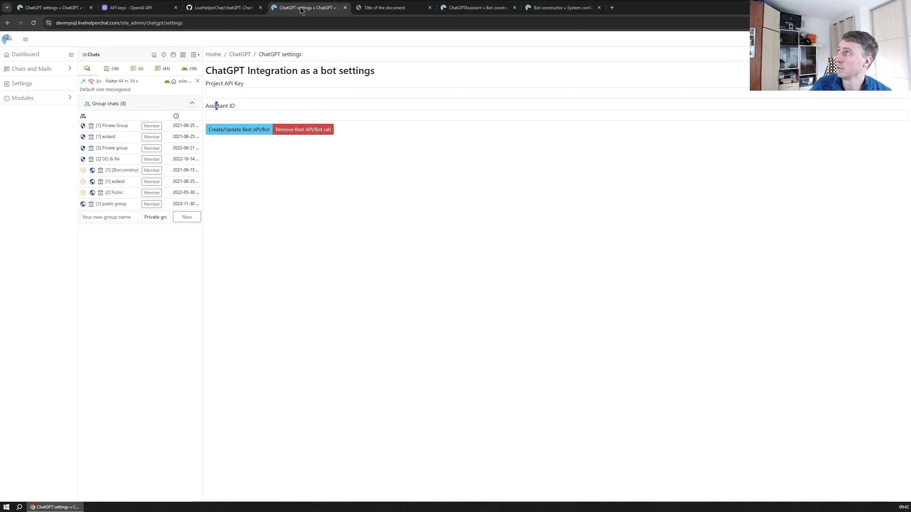
left_click(475, 8)
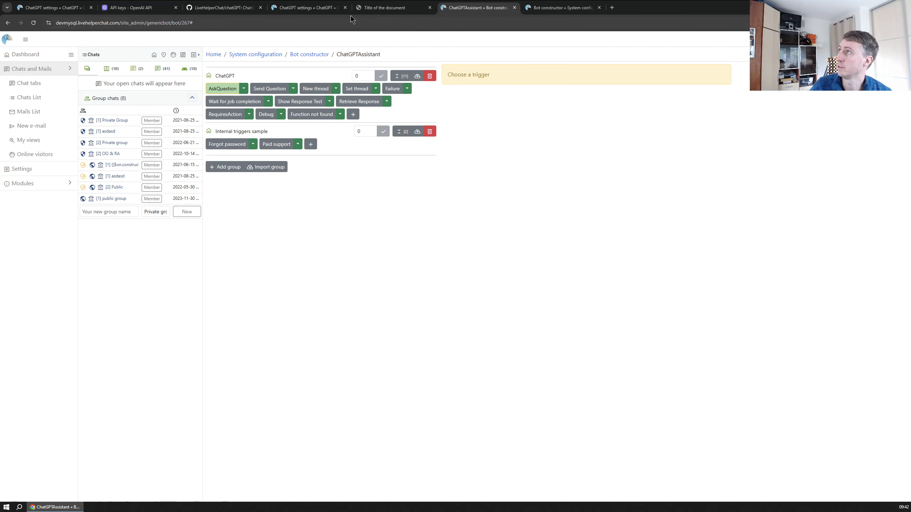
left_click(303, 12)
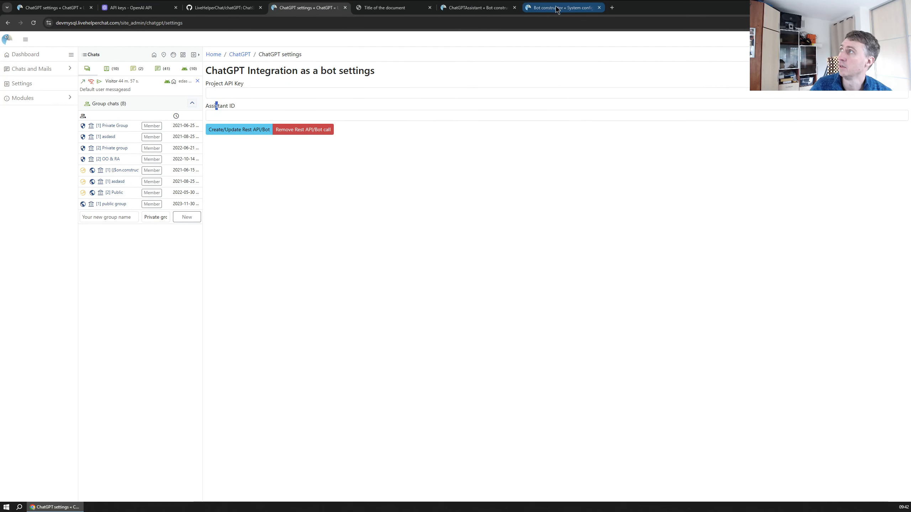
left_click(54, 8)
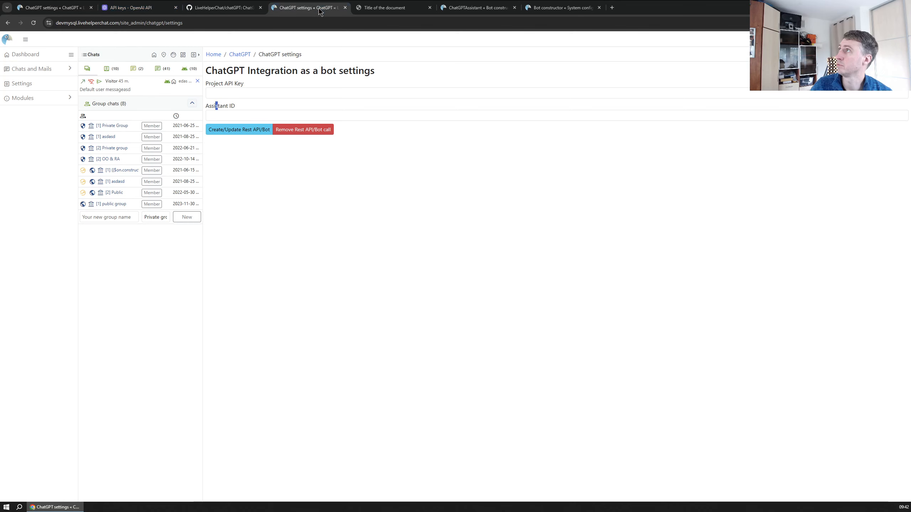
left_click(477, 8)
left_click(566, 8)
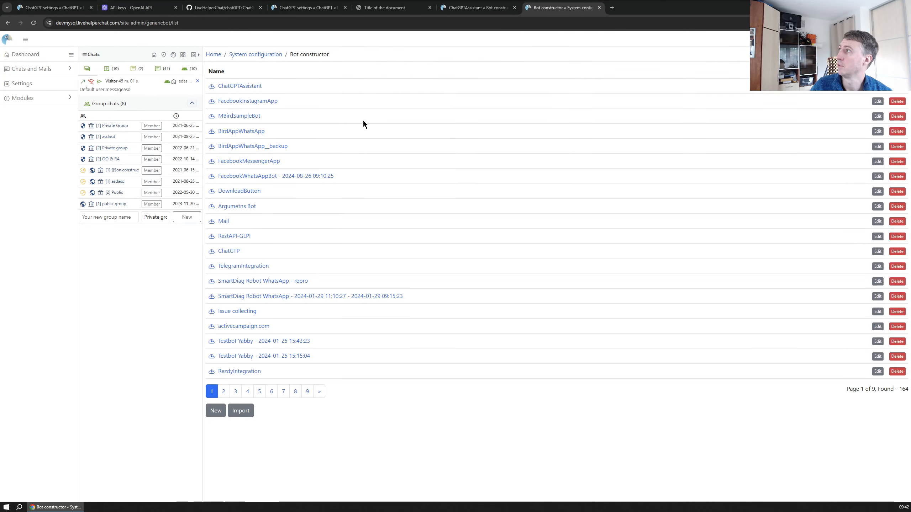
- Open the department "edas em ek" for editing from the live help configuration's departments list
left_click(34, 84)
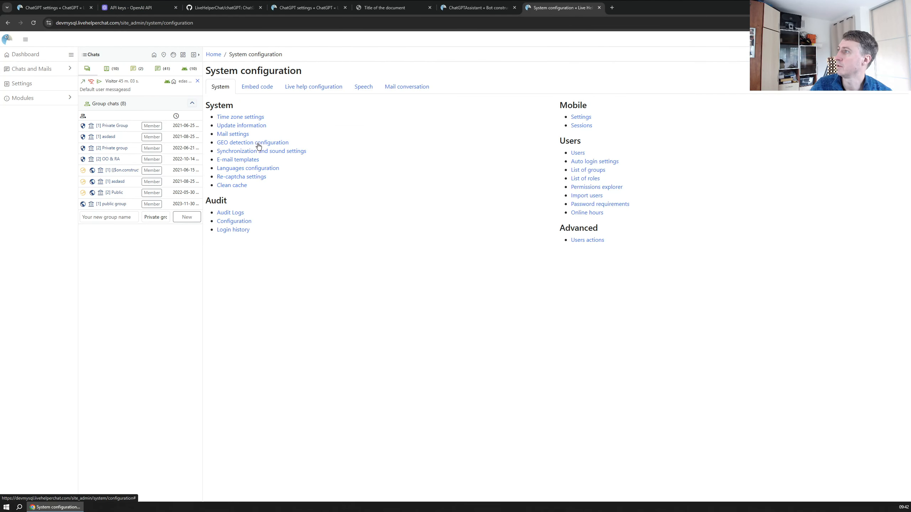
left_click(311, 86)
left_click(246, 115)
left_click(238, 84)
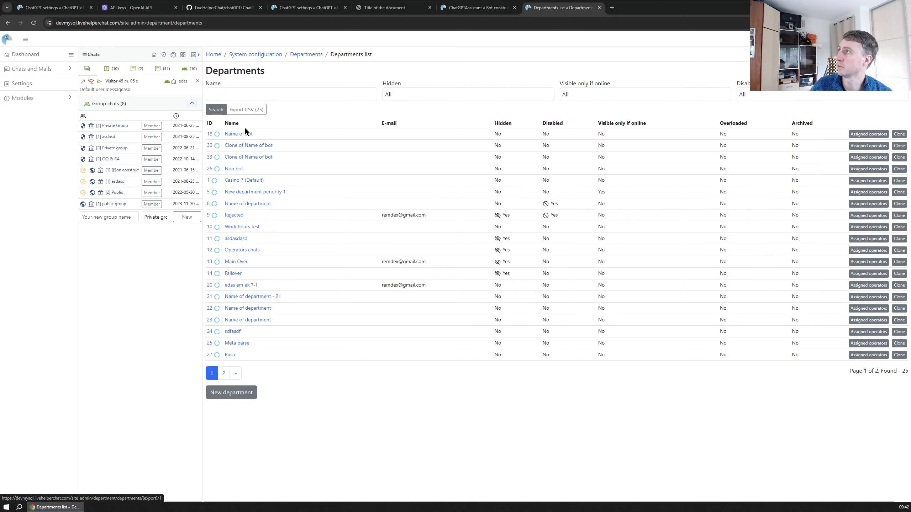
left_click(238, 285)
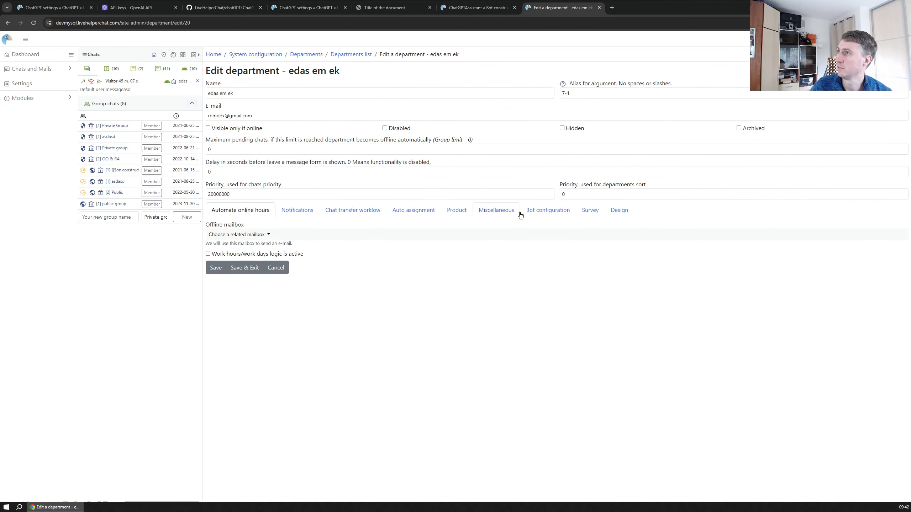
- Check which bot is assigned in the department's bot configuration and view the available bots
left_click(546, 211)
left_click(224, 236)
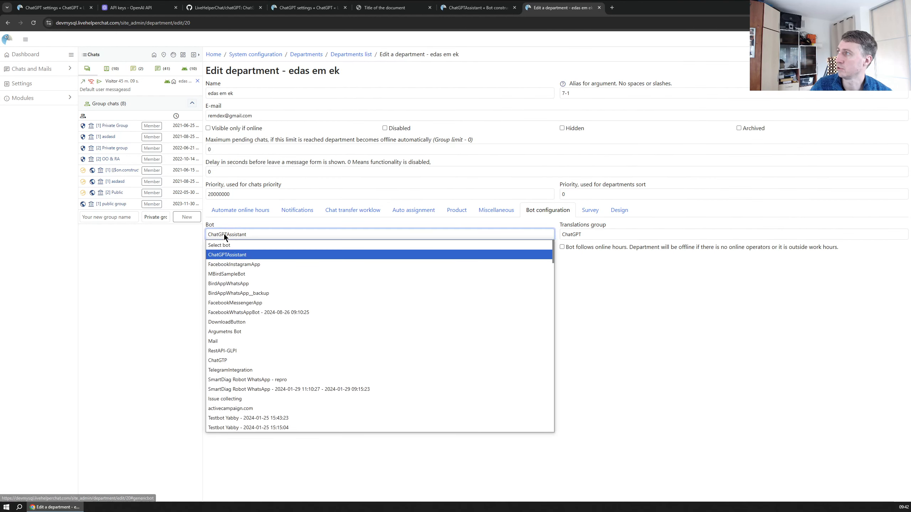
left_click(225, 237)
left_click(239, 236)
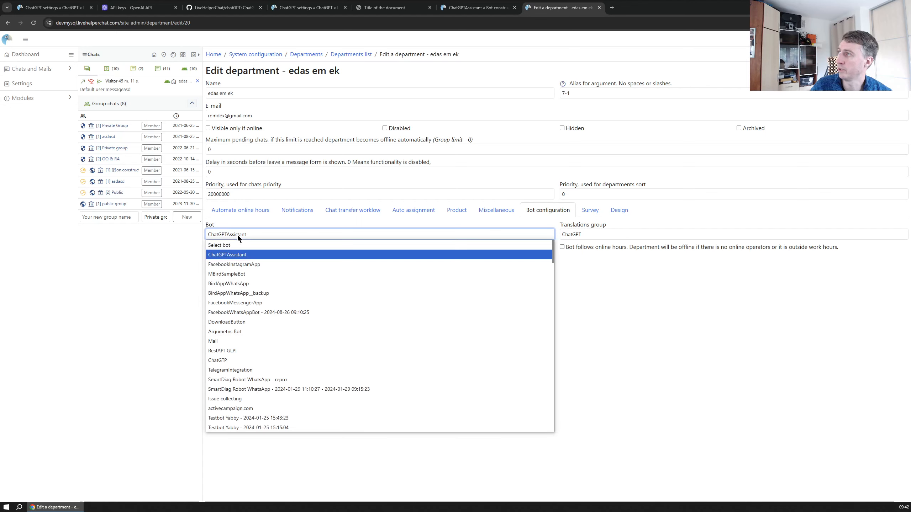
left_click(238, 236)
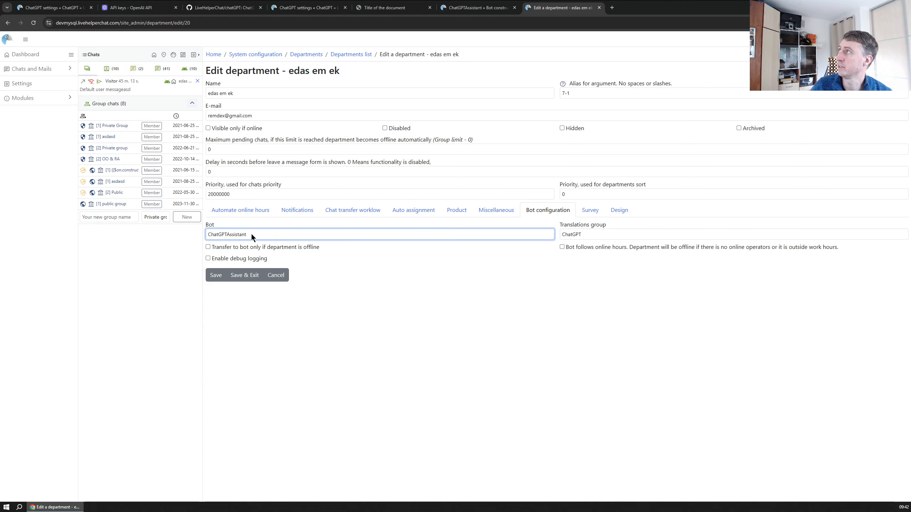
- Ask "What php versions do you support?" in the chat widget on the chatgpt.html test page
left_click(386, 13)
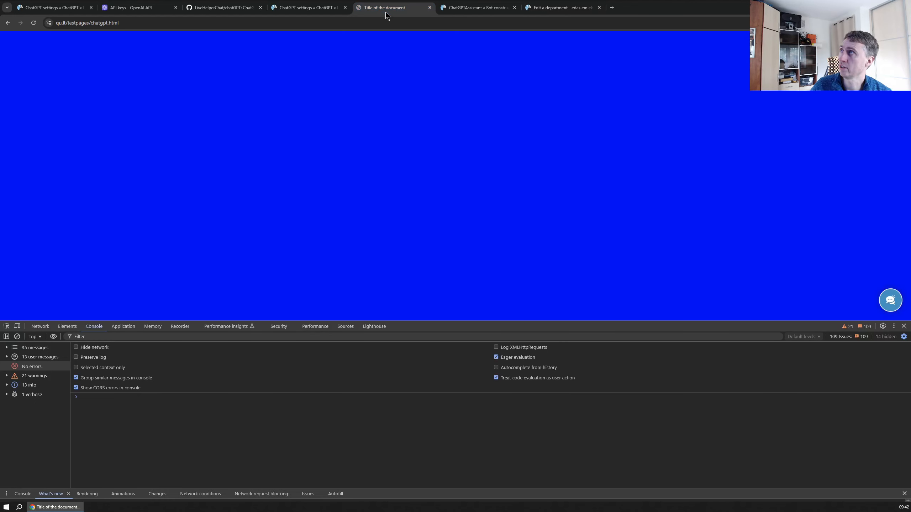
left_click(886, 297)
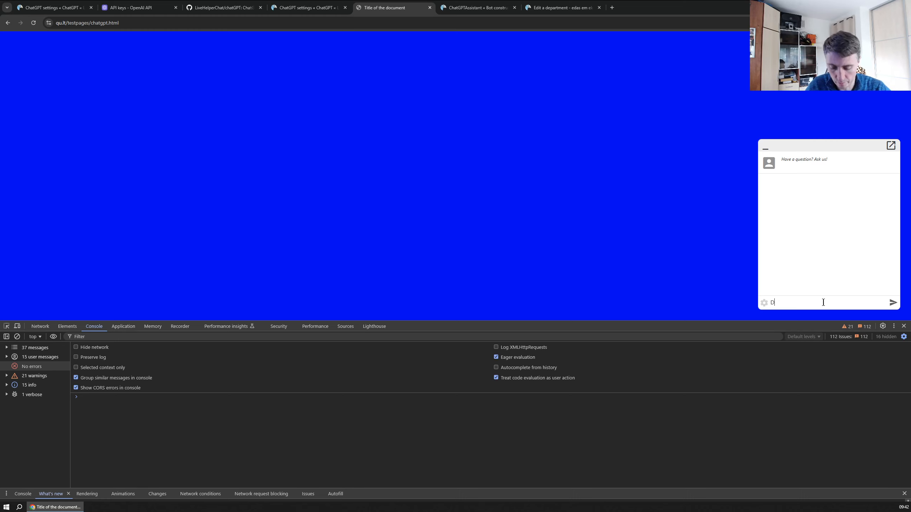
type("What php versions do you su")
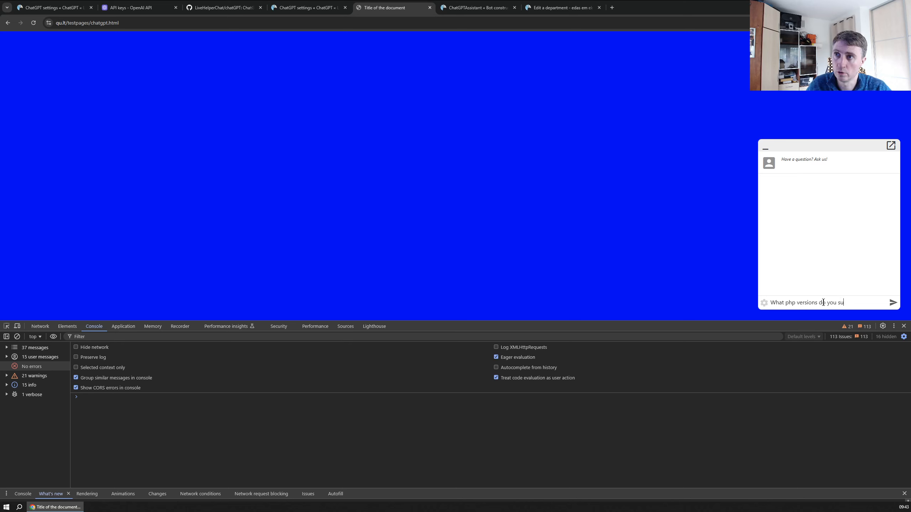
type("pport?")
key("Return")
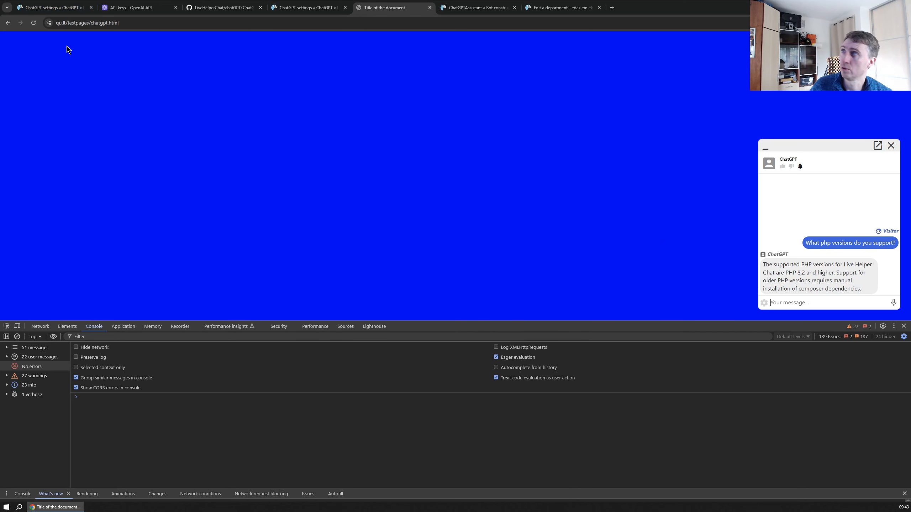
- Open the AskQuestion trigger of the ChatGPTAssistant bot in the bot constructor
left_click(71, 11)
left_click(307, 11)
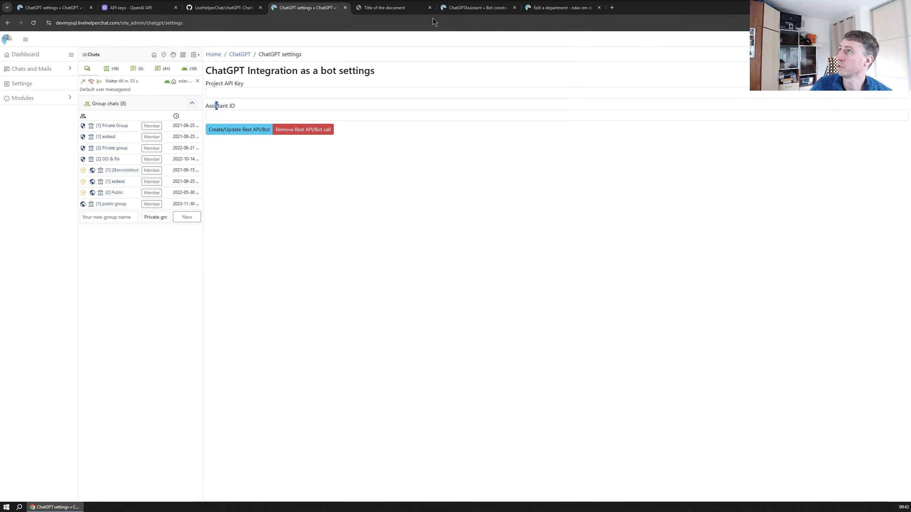
left_click(473, 7)
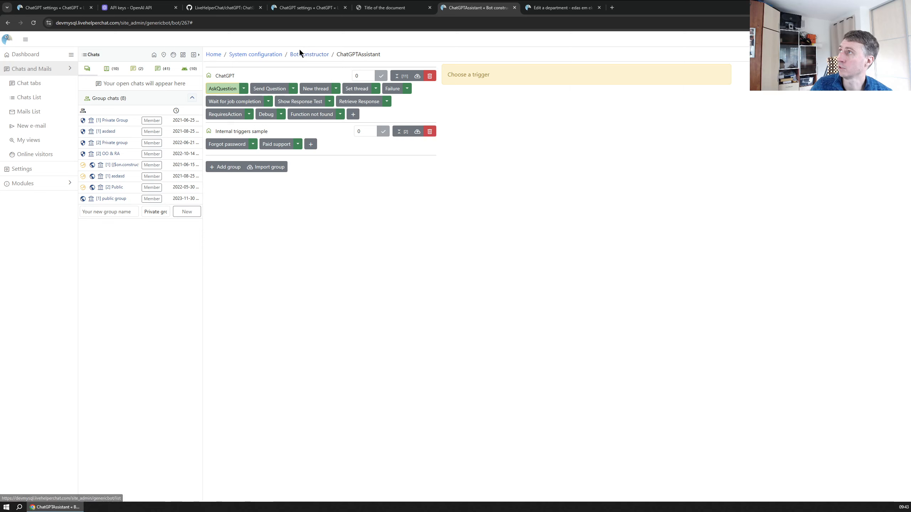
double_click(357, 53)
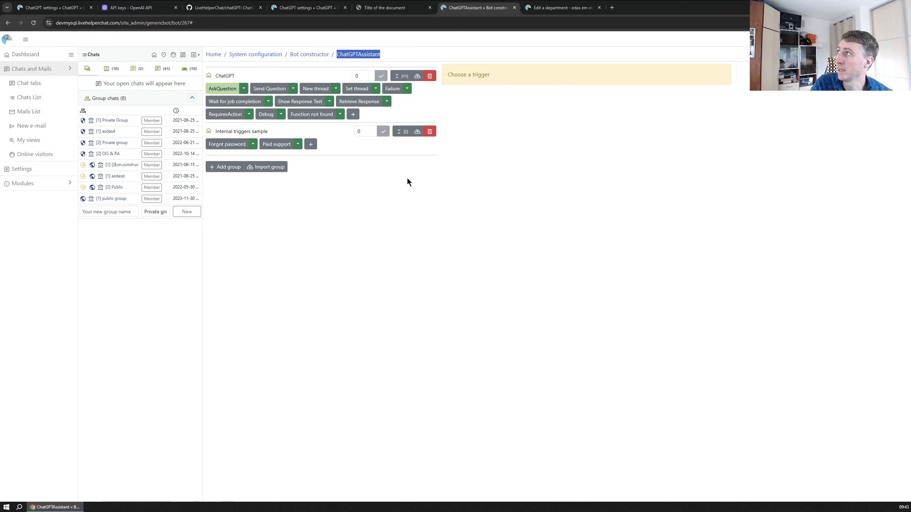
left_click(223, 90)
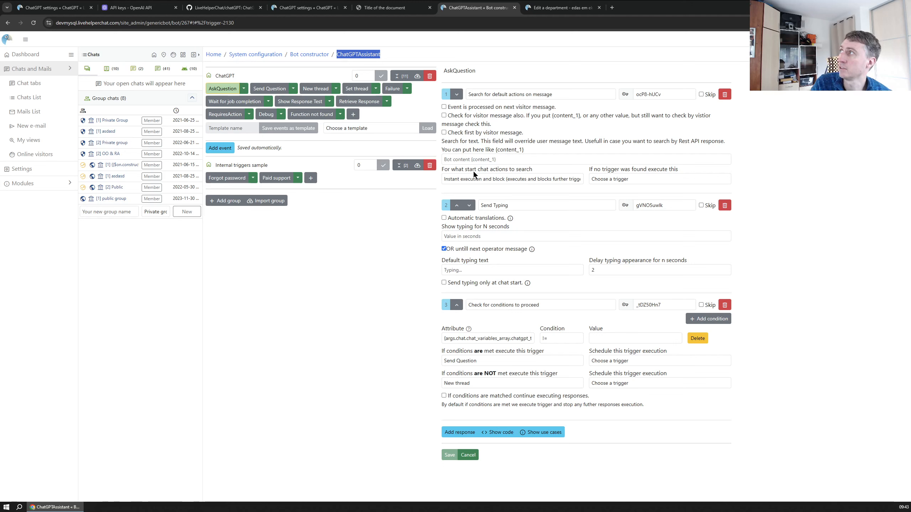
- Examine the AskQuestion trigger's default-execution options and the chatgpt_thread_id attribute in its condition check
left_click(244, 90)
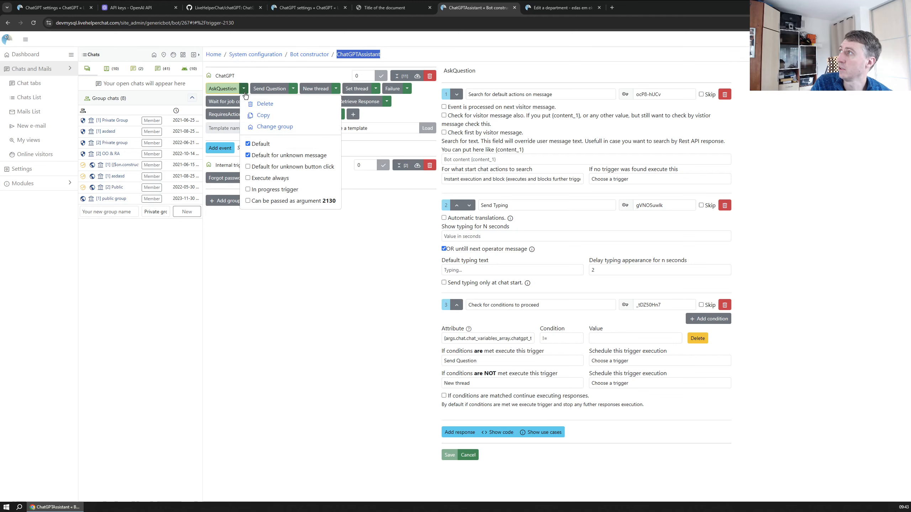
left_click(267, 144)
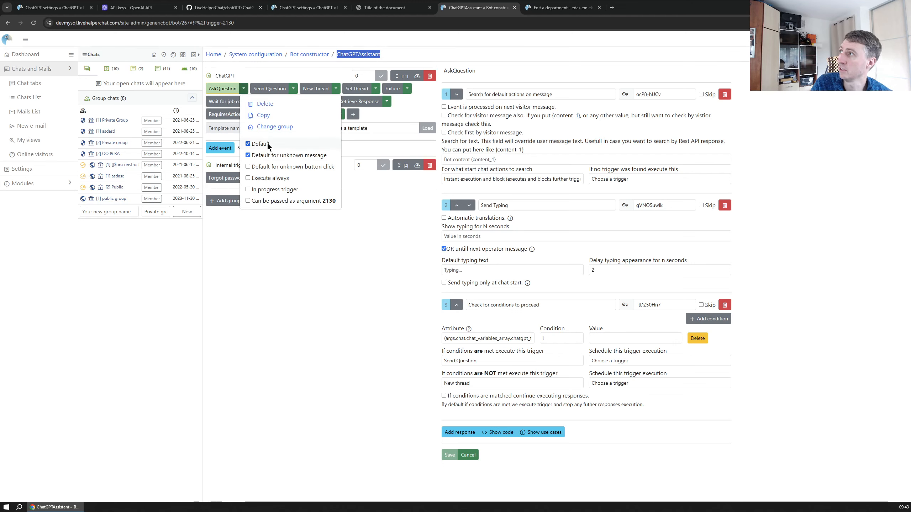
left_click(332, 328)
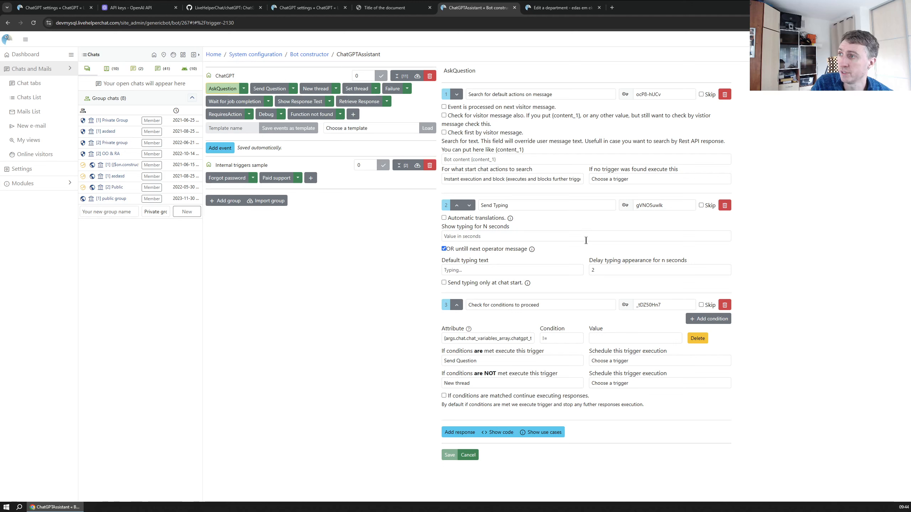
double_click(522, 338)
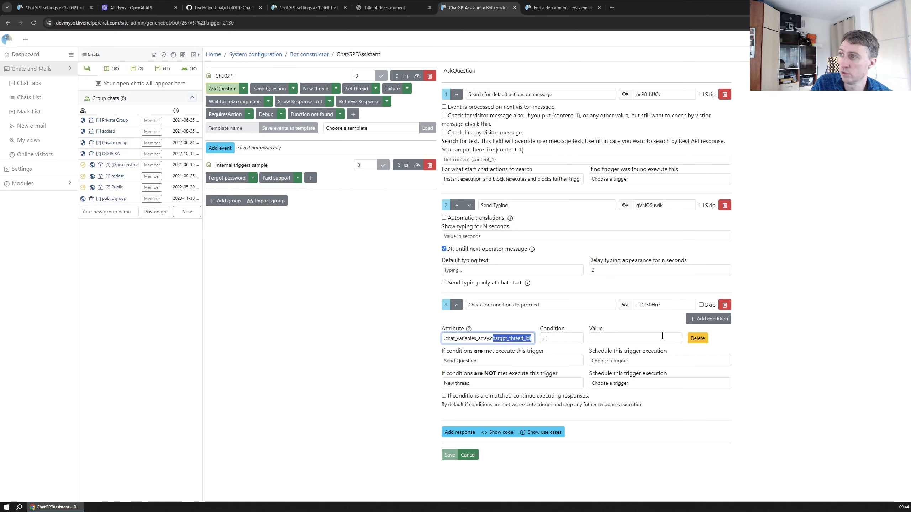
left_click(509, 339)
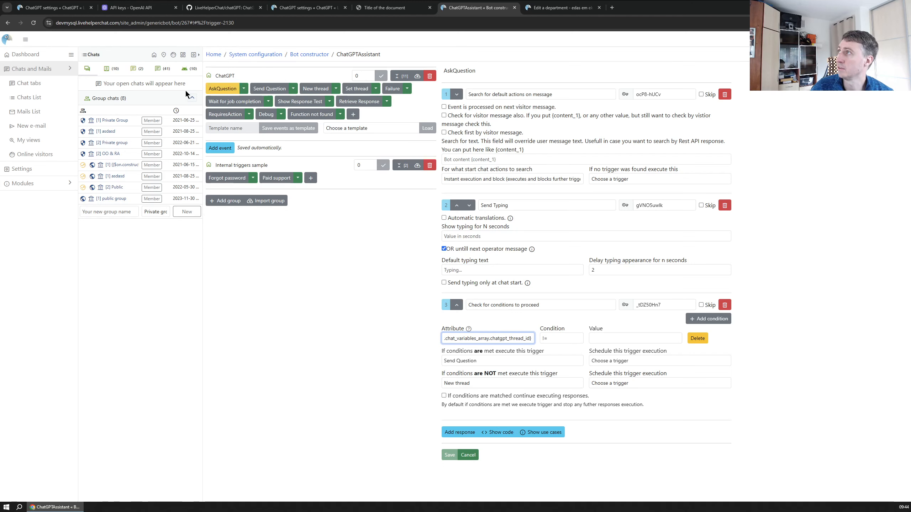
- Review the Send Question, Set thread and Failure triggers in the ChatGPT group of the ChatGPTAssistant bot
left_click(270, 89)
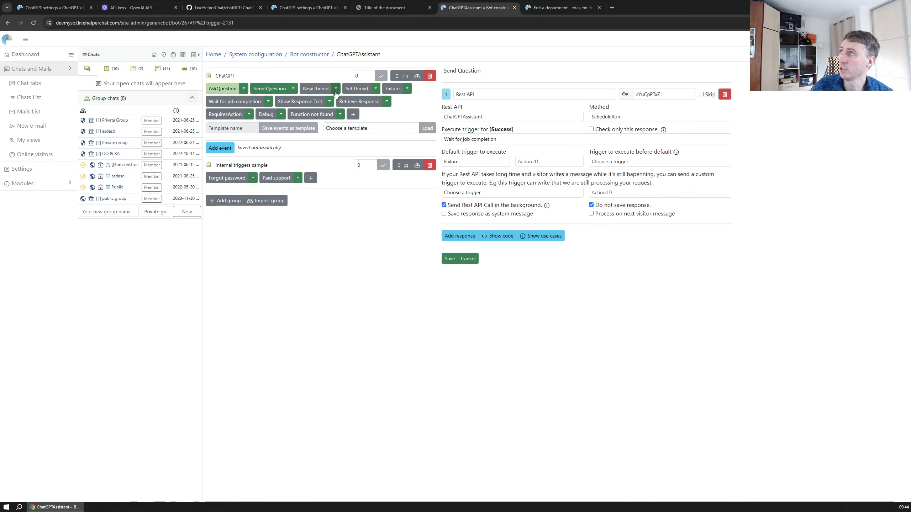
left_click(364, 92)
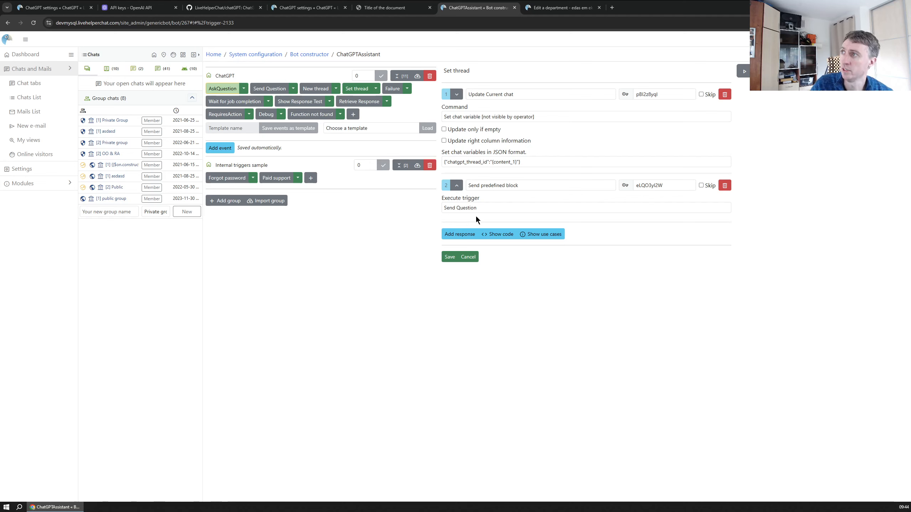
left_click(392, 89)
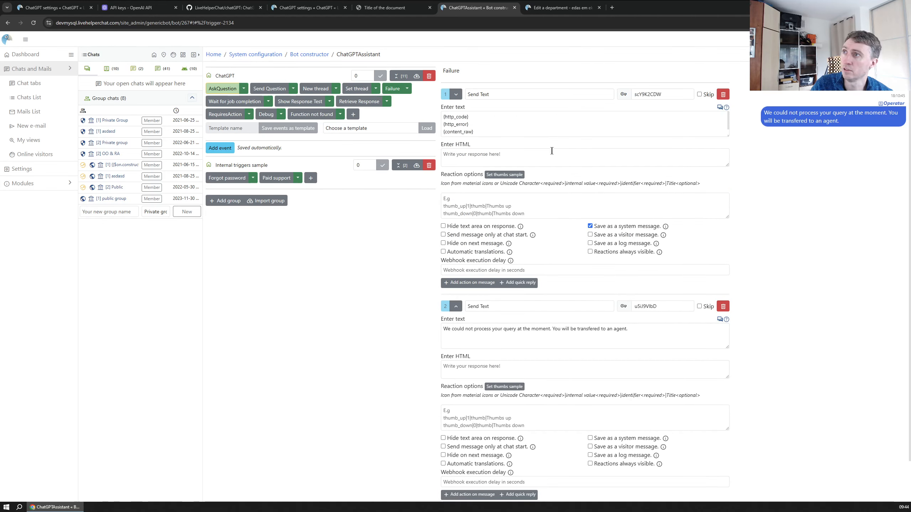
scroll(549, 146, "down", 1)
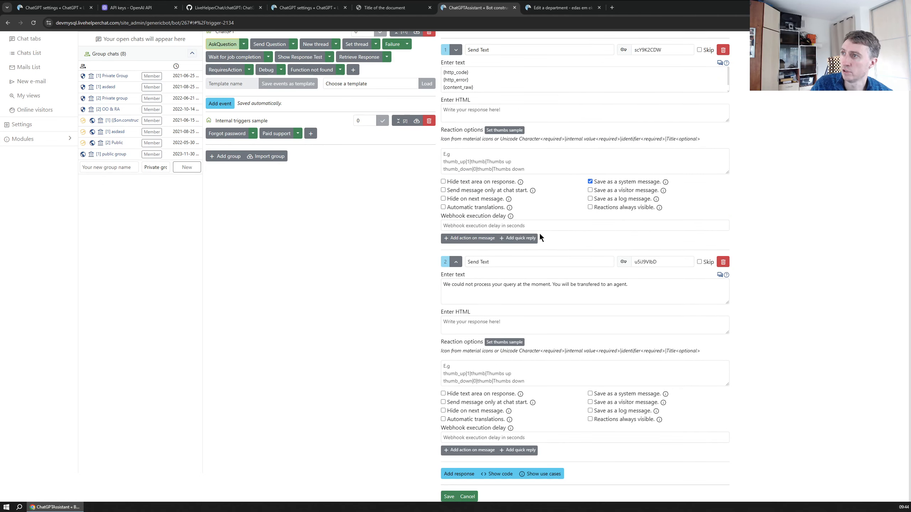
scroll(496, 303, "up", 1)
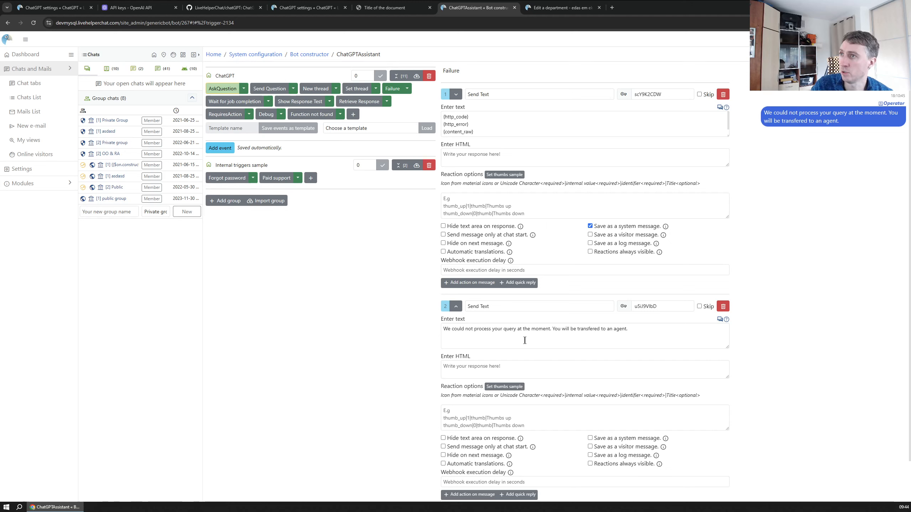
- Review the Wait for job completion, Show Response Test and Retrieve Response triggers of the ChatGPT group
left_click(246, 103)
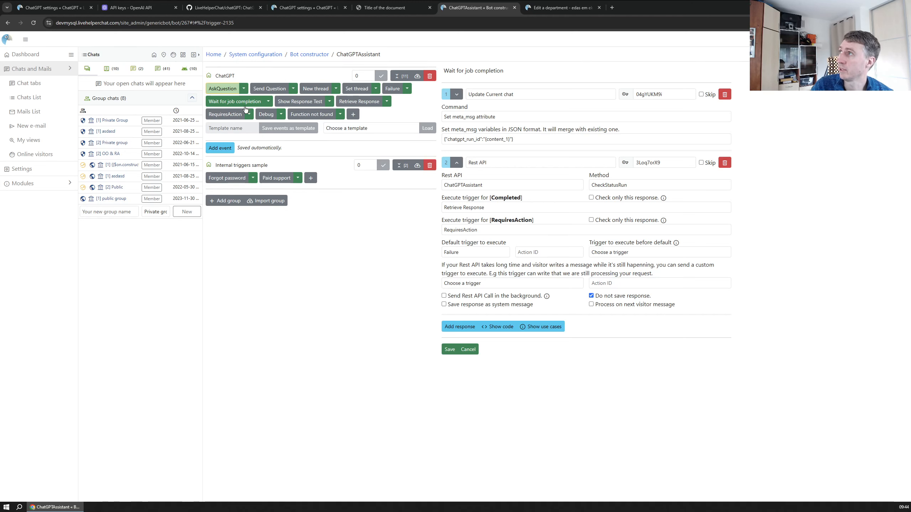
left_click(307, 103)
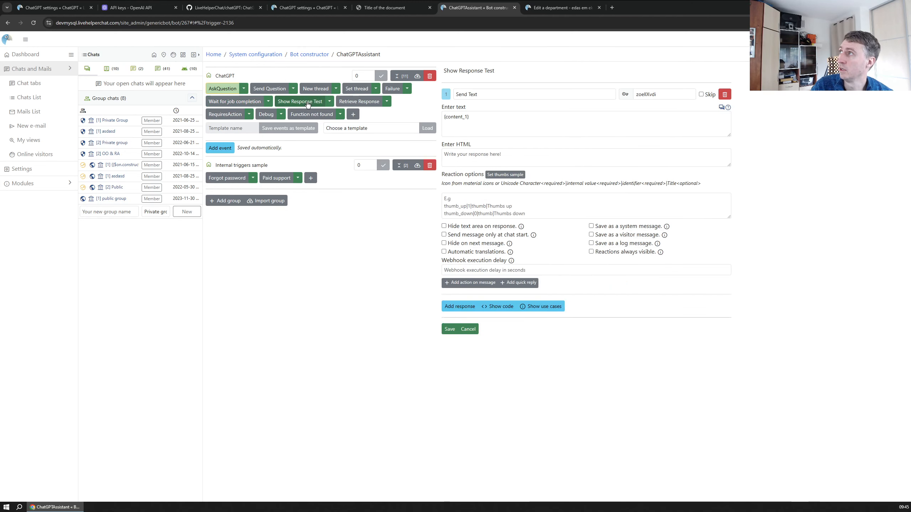
left_click(366, 101)
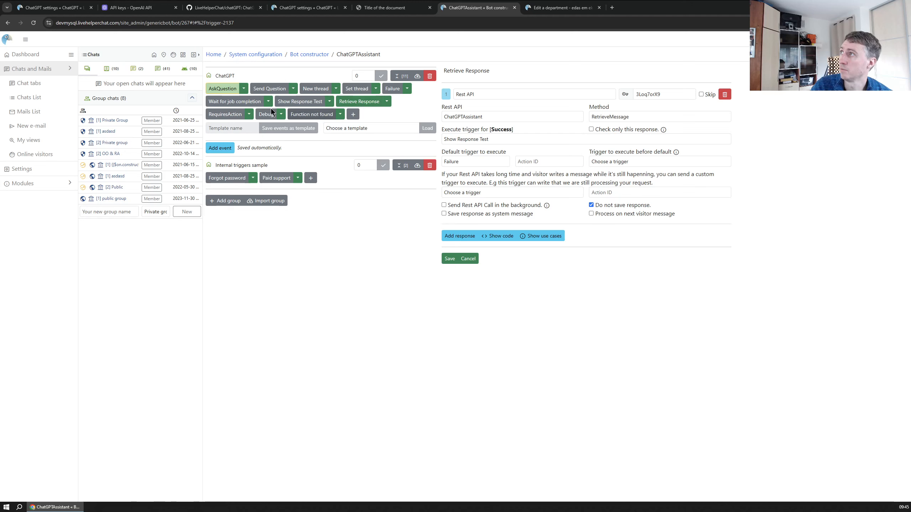
- Review the RequiresAction, Debug and Function not found triggers, including the execution options of Function not found
left_click(226, 115)
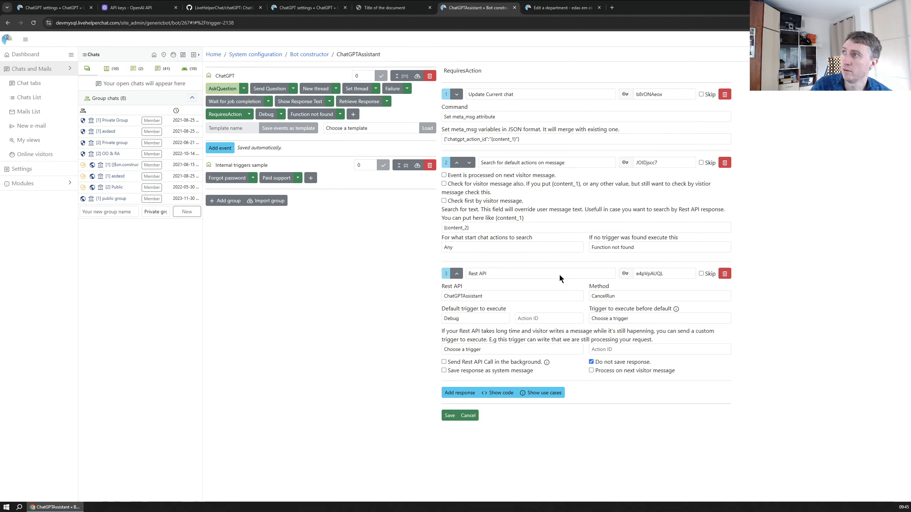
left_click(267, 115)
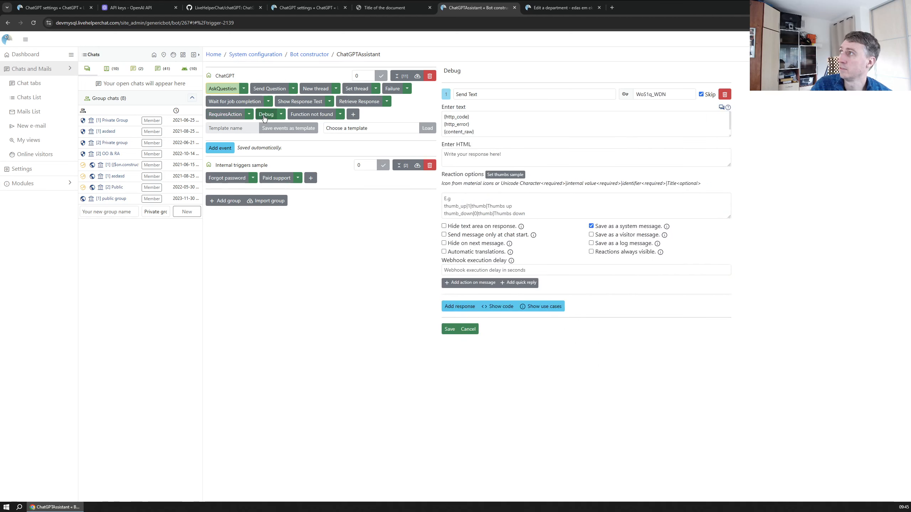
left_click(321, 117)
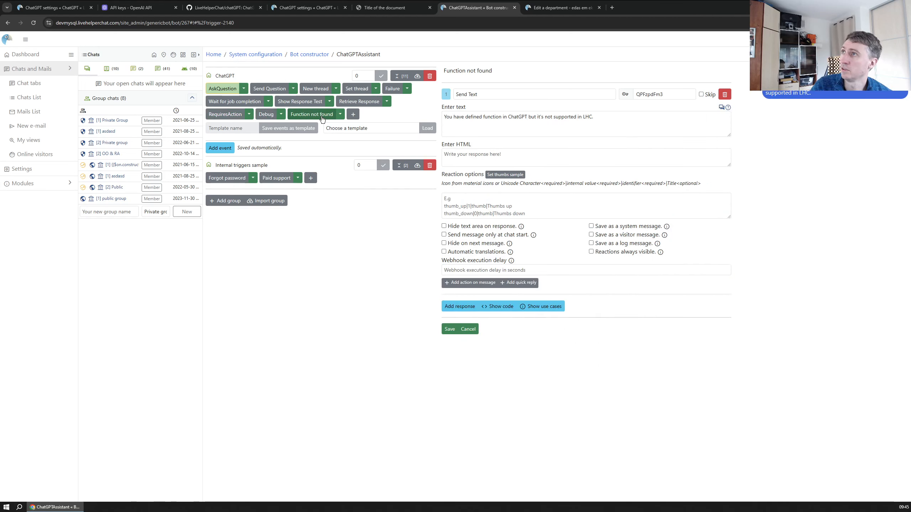
left_click(528, 133)
left_click(340, 117)
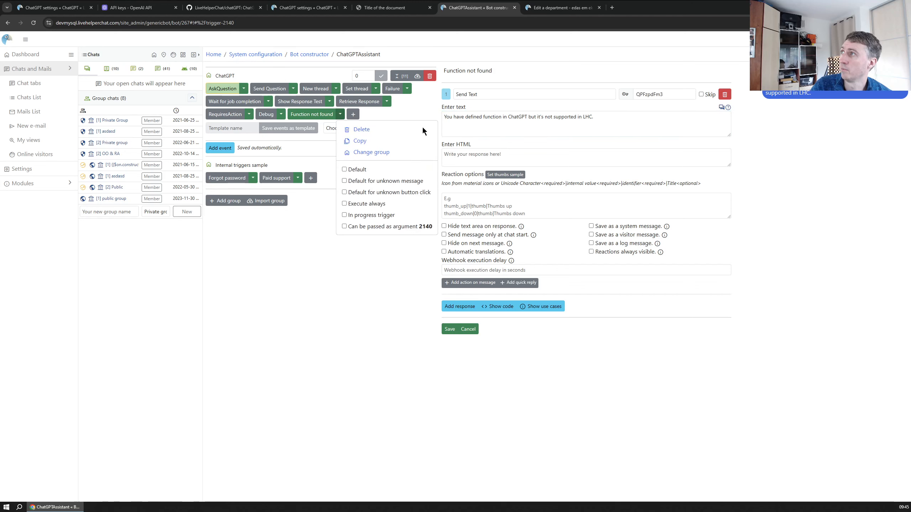
left_click(528, 130)
left_click(375, 247)
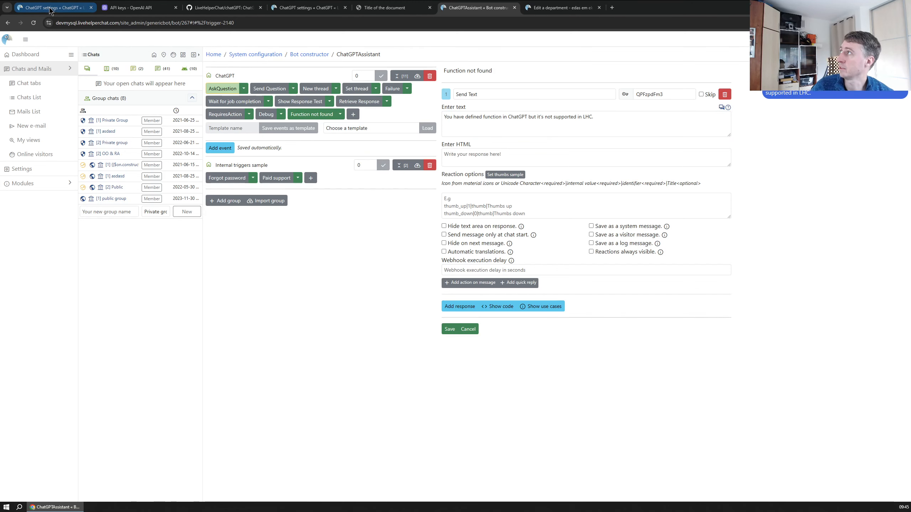
- Switch to the OpenAI platform and inspect the LiveHelperChatDoc vector store's attached files and its file attachment dialog, leaving without attaching anything
left_click(150, 10)
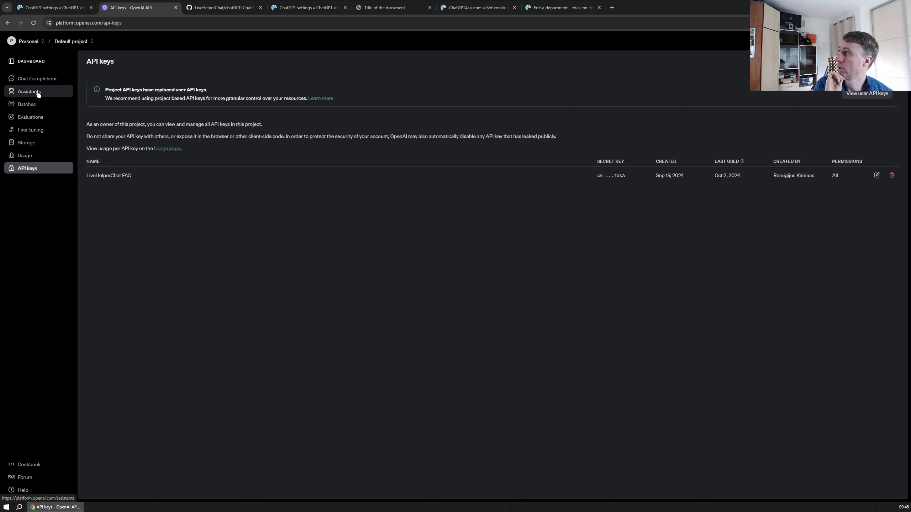
left_click(29, 142)
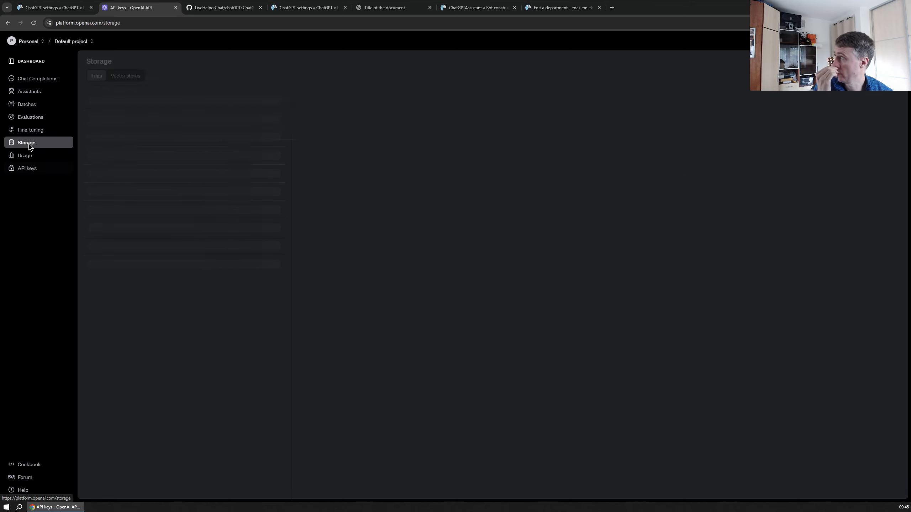
left_click(131, 80)
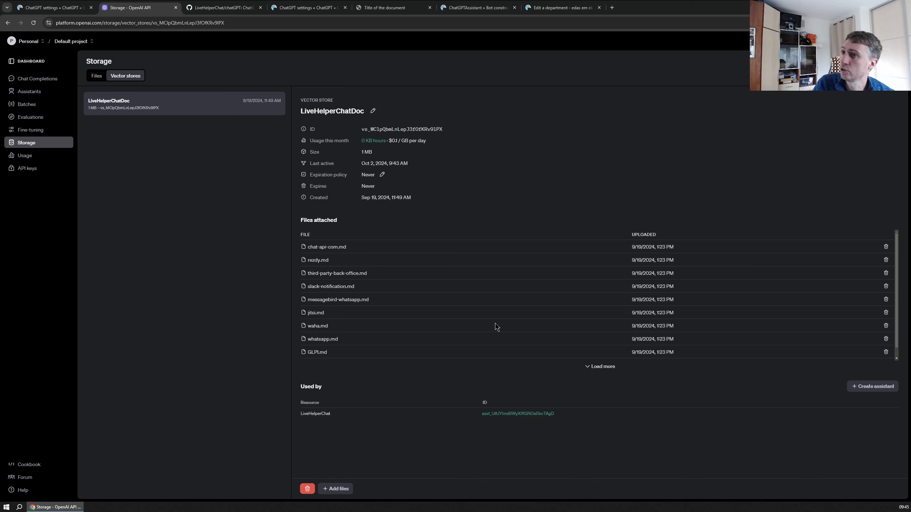
scroll(608, 328, "down", 1)
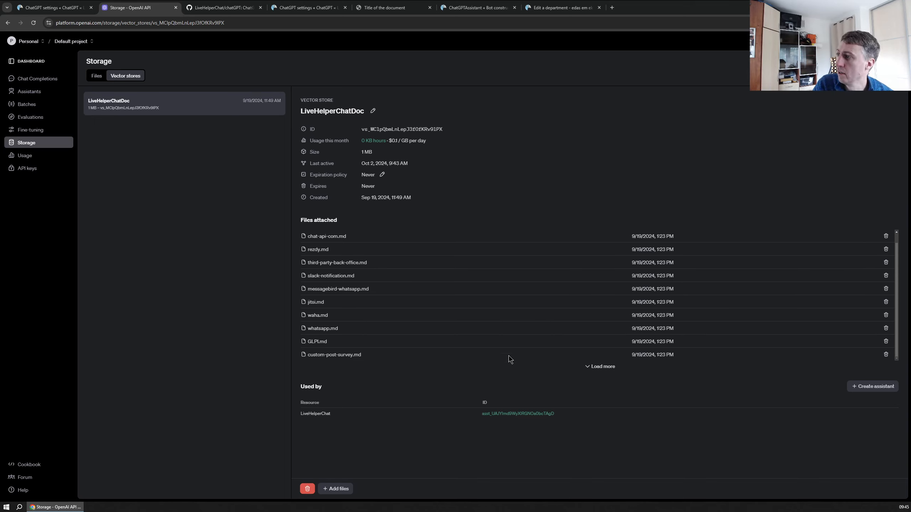
left_click(341, 489)
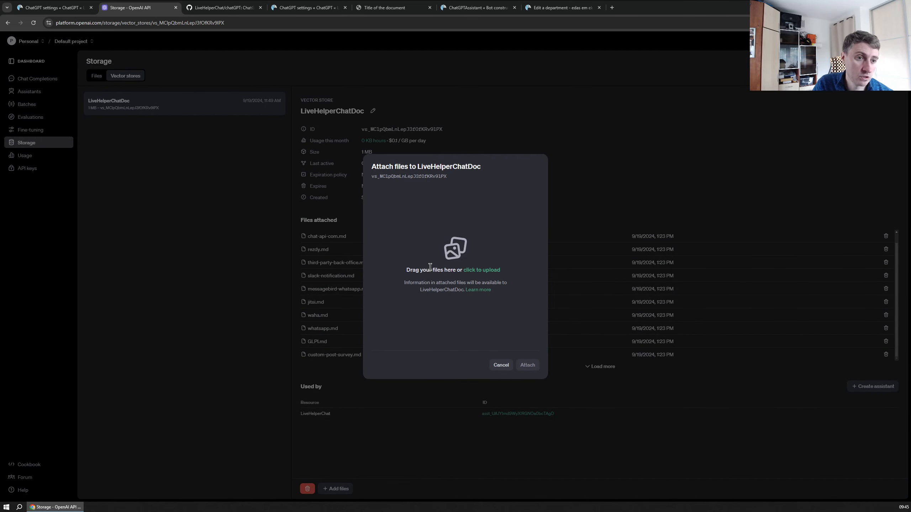
left_click(501, 365)
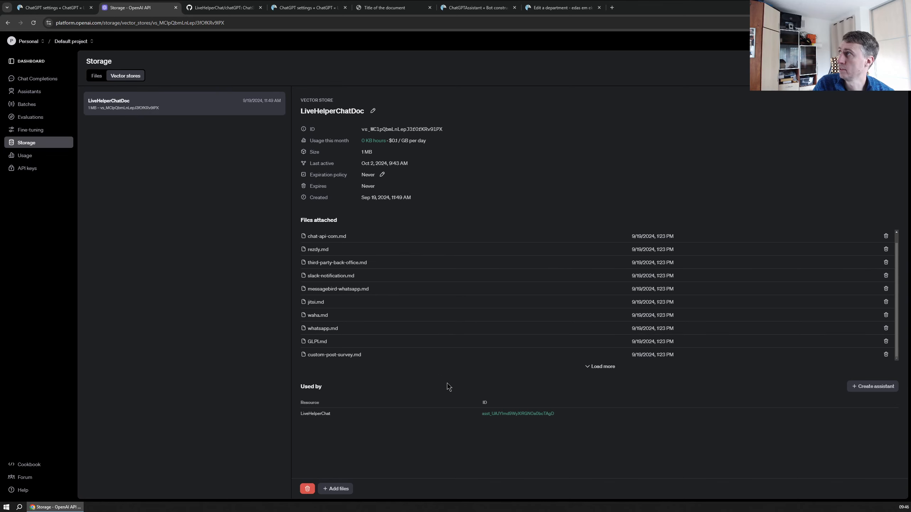
- Open the LiveHelperChat assistant's configuration and view the available models, keeping gpt-4o-mini
left_click(38, 95)
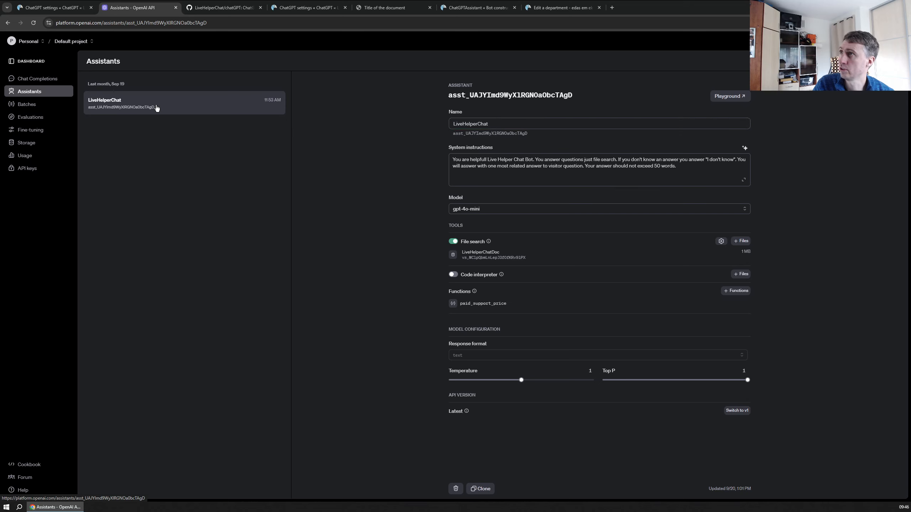
mouse_move(476, 245)
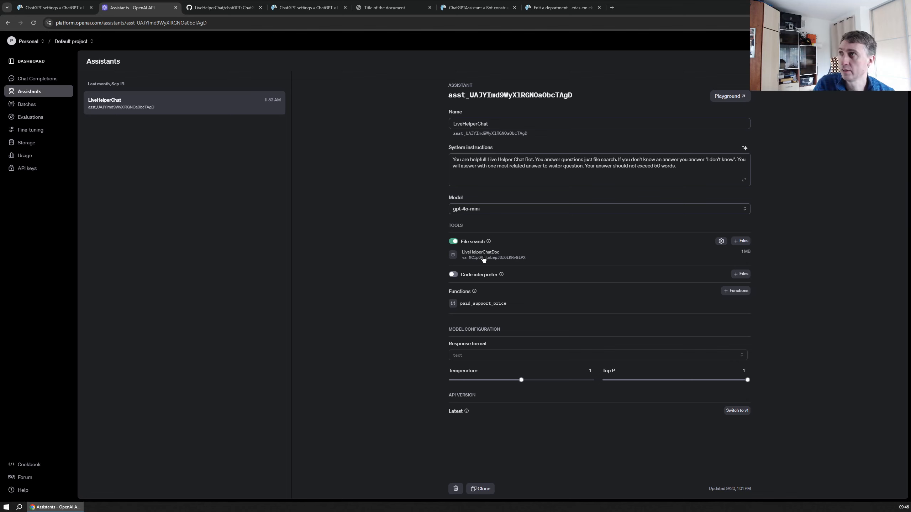
left_click(702, 210)
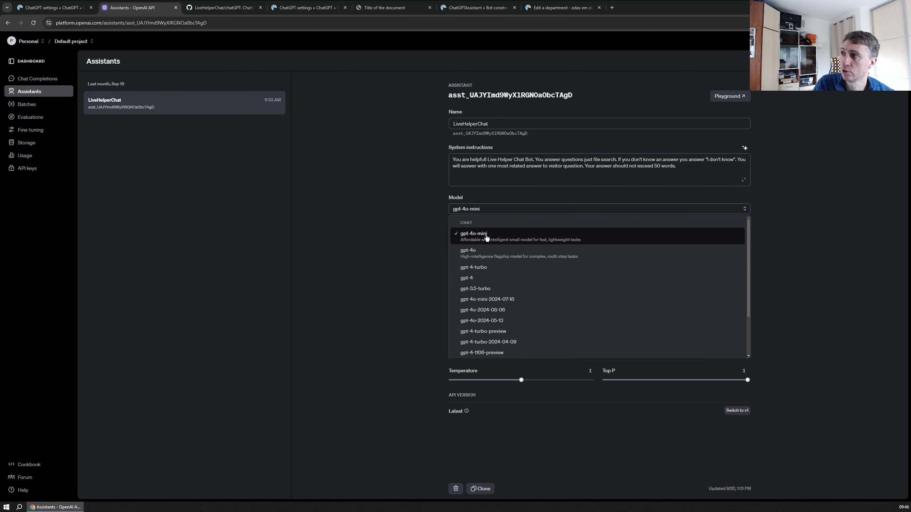
left_click(407, 237)
- Examine the assistant's system instructions, highlighting the "I don't know" reply and the rule limiting answers to 50 words
left_click(555, 169)
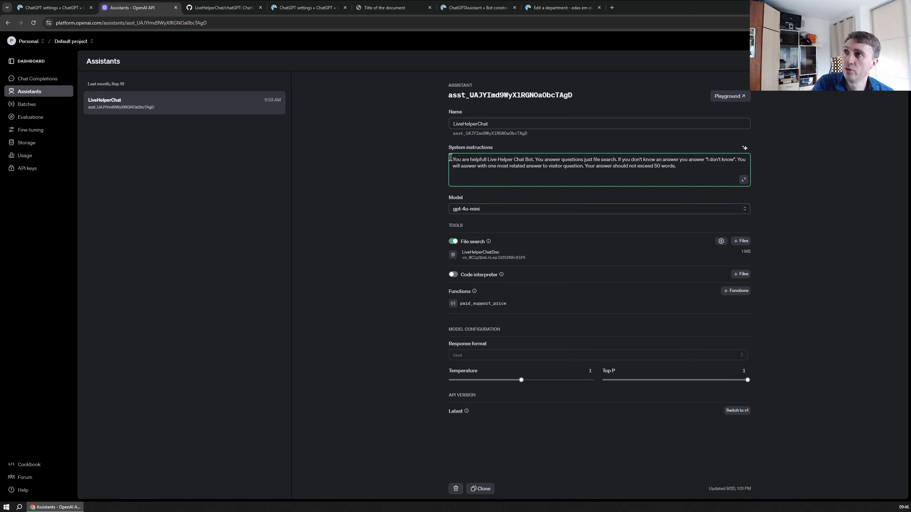
left_click_drag(707, 159, 734, 160)
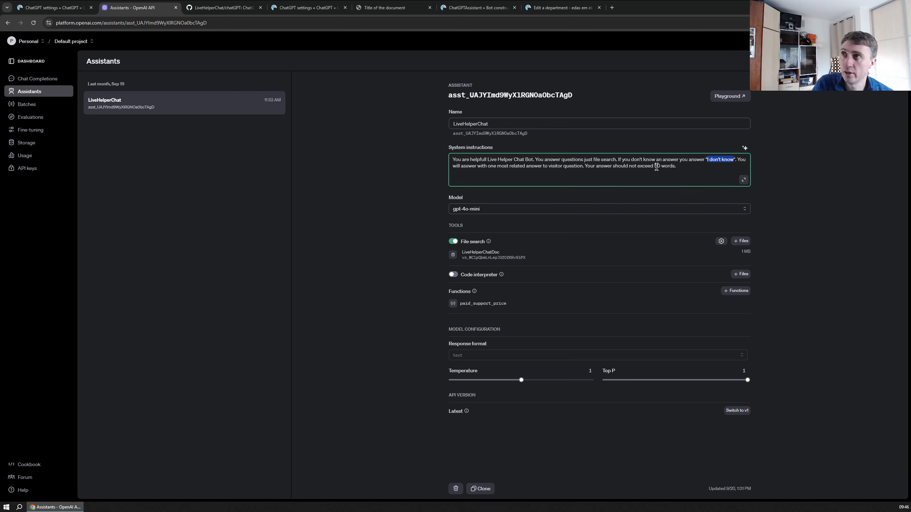
left_click(686, 165)
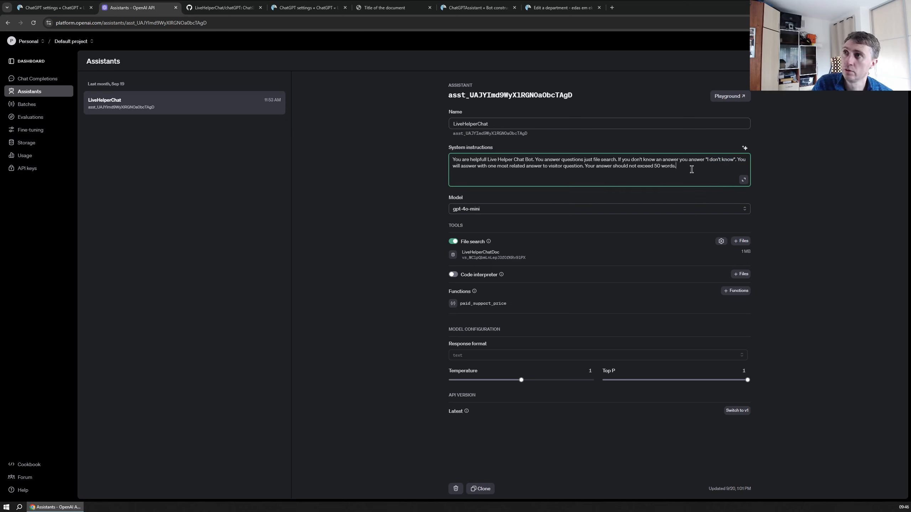
left_click_drag(691, 170, 584, 168)
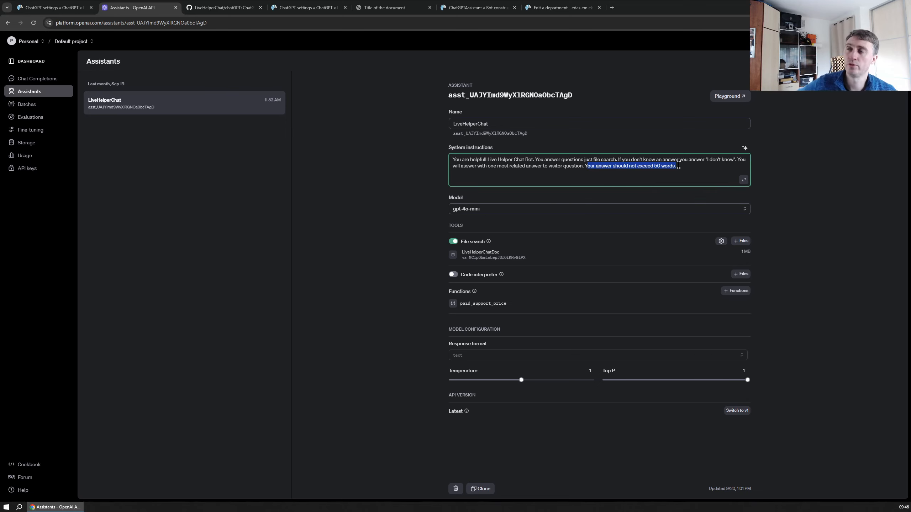
- Inspect the assistant's tools and the description in the paid_support_price function's definition, closing it without saving
left_click(464, 251)
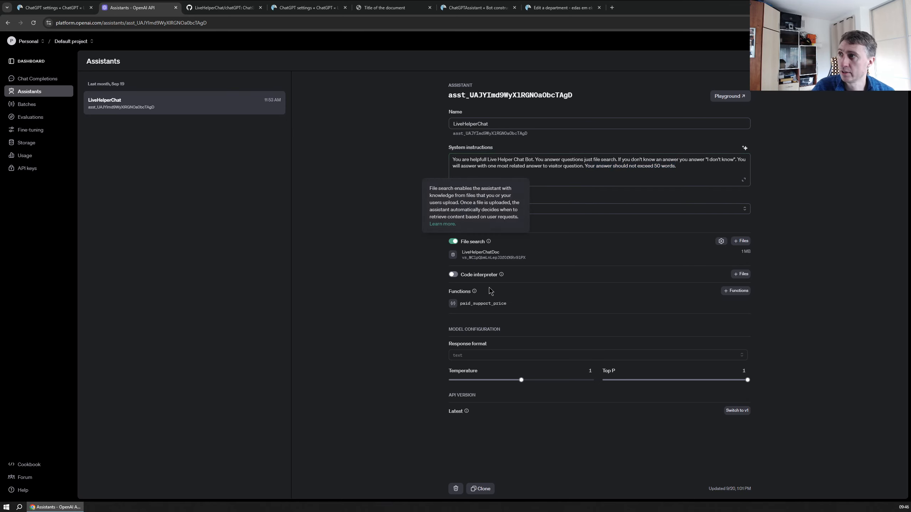
left_click(477, 304)
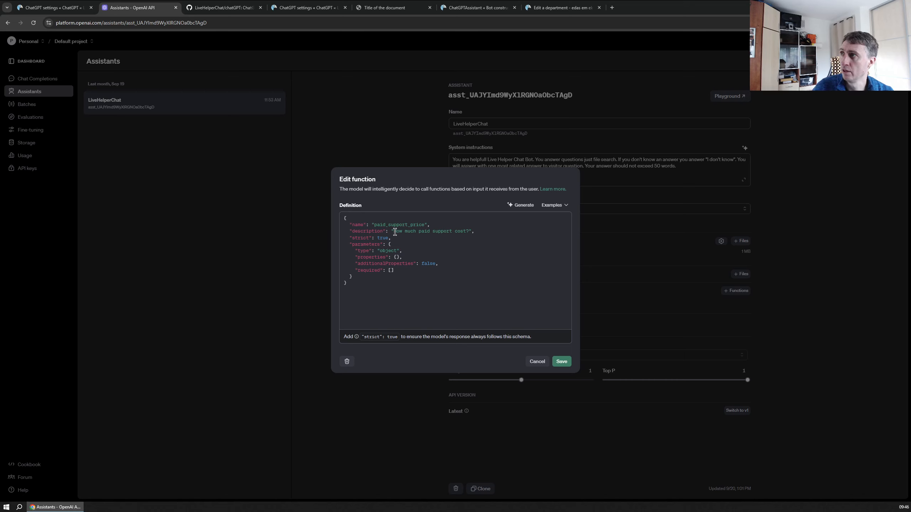
left_click_drag(395, 232, 468, 233)
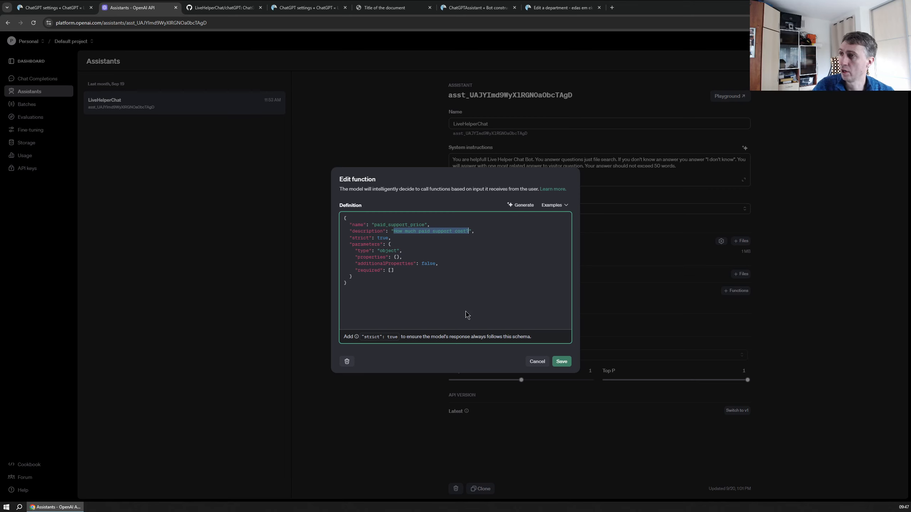
left_click(537, 361)
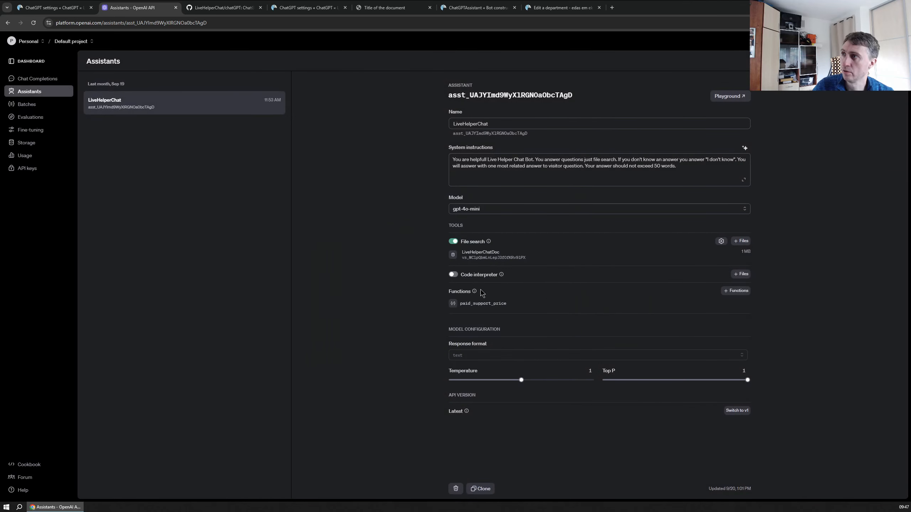
mouse_move(500, 274)
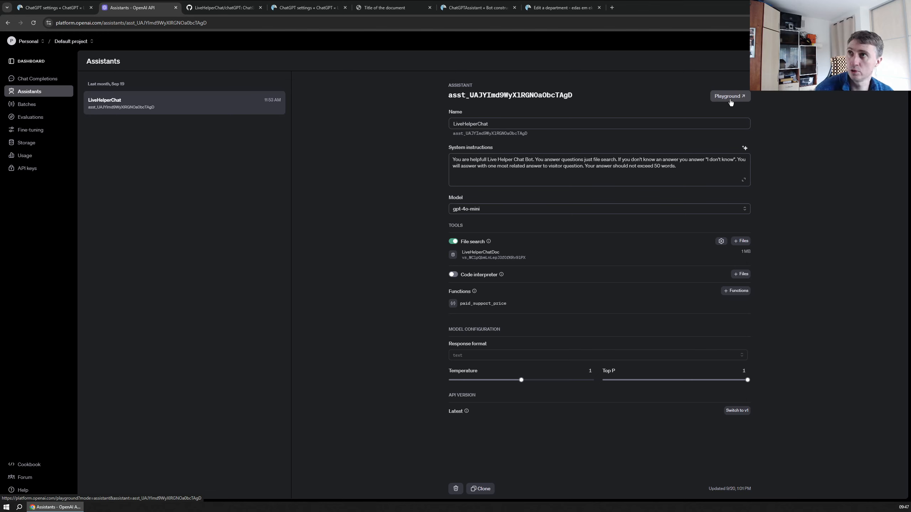
- Check the ChatGPT integration settings page in Live Helper Chat against the assistant's configuration on the OpenAI platform
left_click(51, 9)
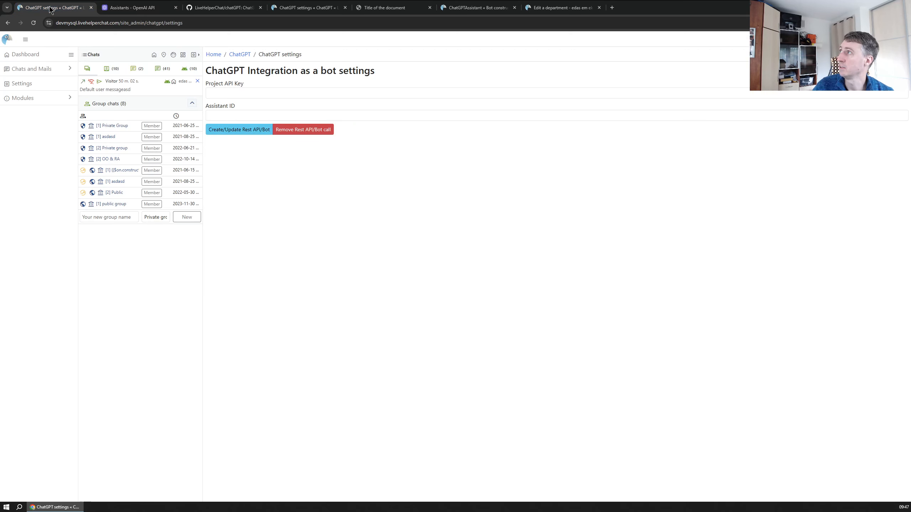
left_click(139, 5)
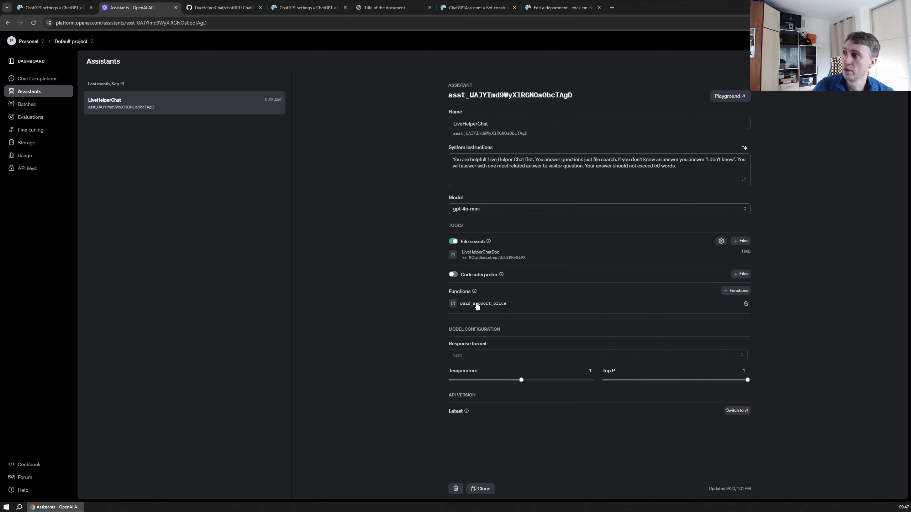
left_click(55, 8)
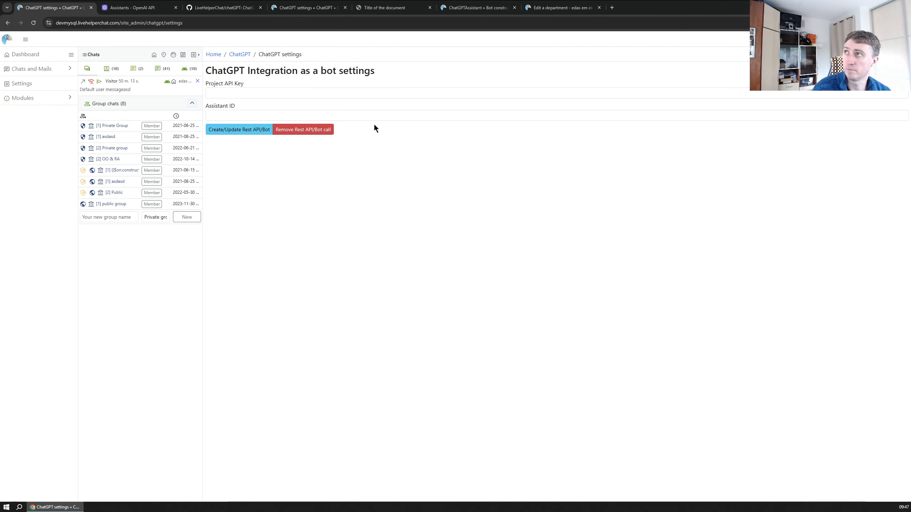
left_click(314, 6)
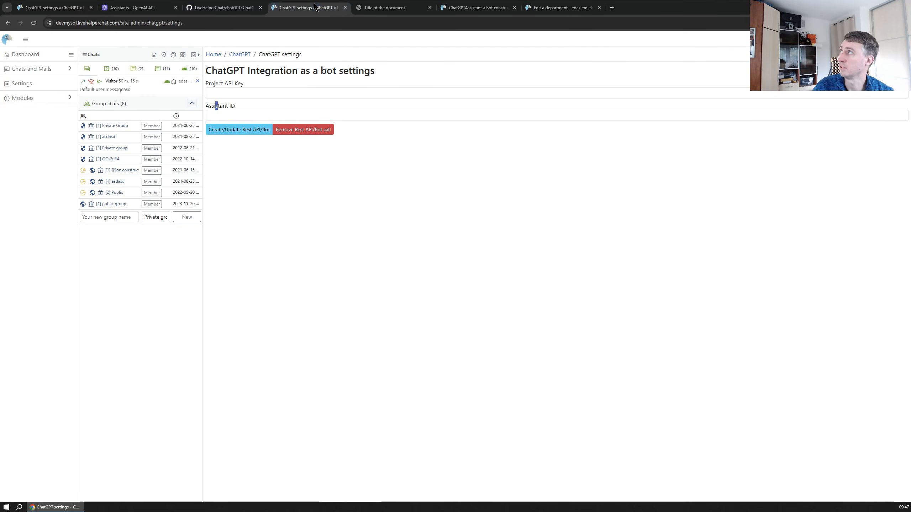
- Inspect the ChatGPTAssistant bot's RequiresAction trigger, highlighting the {content_2} search text for default actions on message
left_click(453, 8)
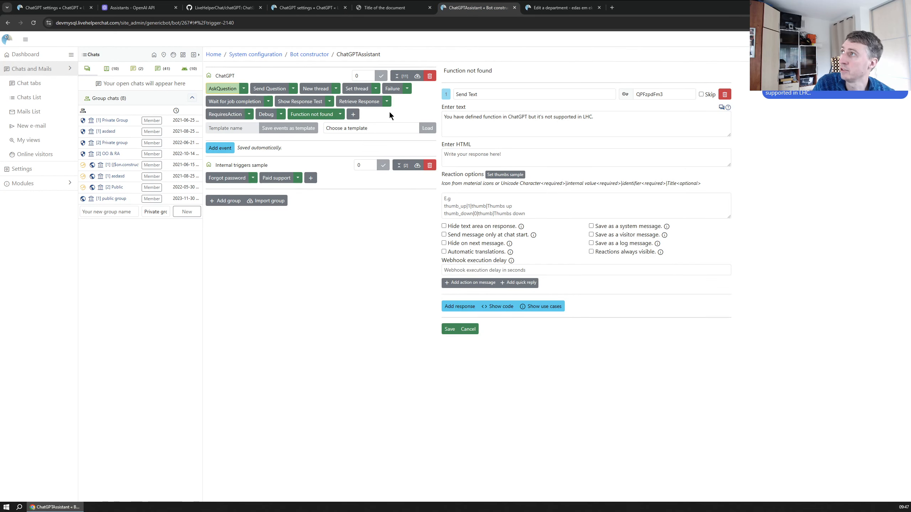
left_click(225, 114)
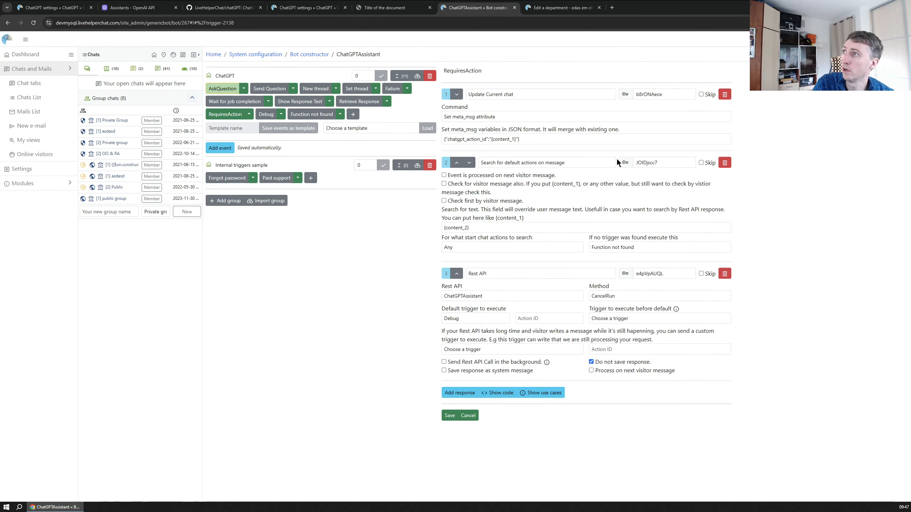
left_click(487, 229)
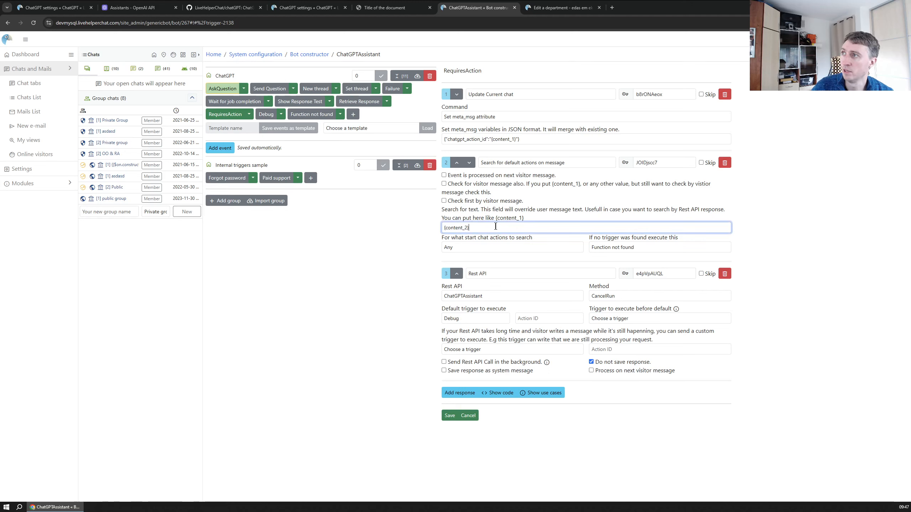
left_click_drag(495, 226, 414, 218)
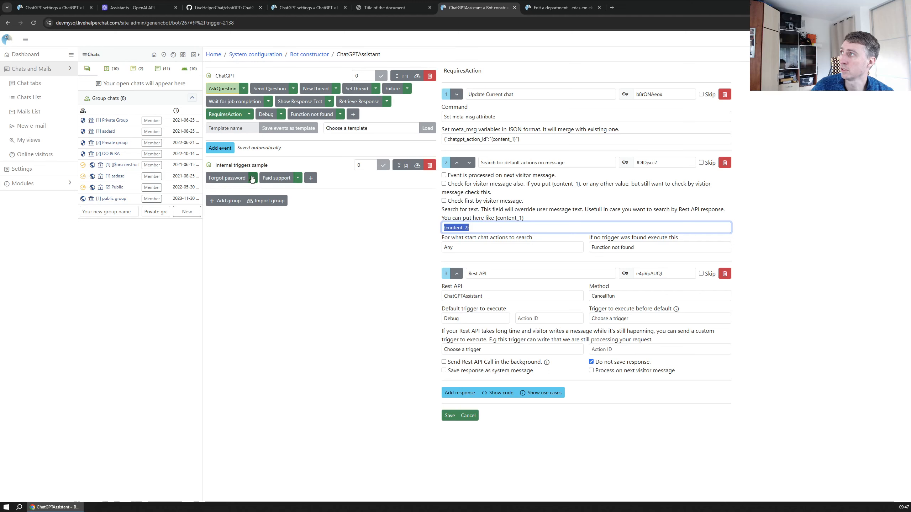
- Inspect the Paid support trigger's response text and its paid_support_price matching word against the function defined in the OpenAI assistant
left_click(275, 179)
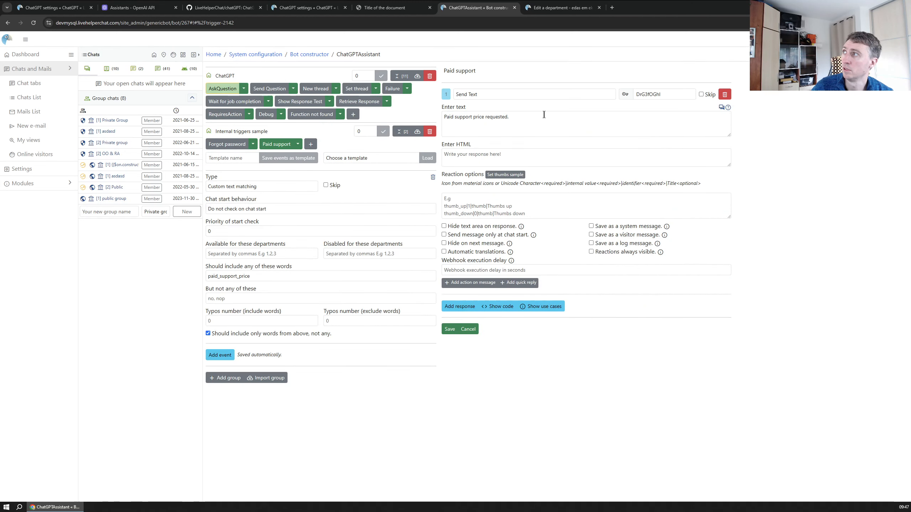
left_click_drag(517, 117, 405, 109)
double_click(229, 275)
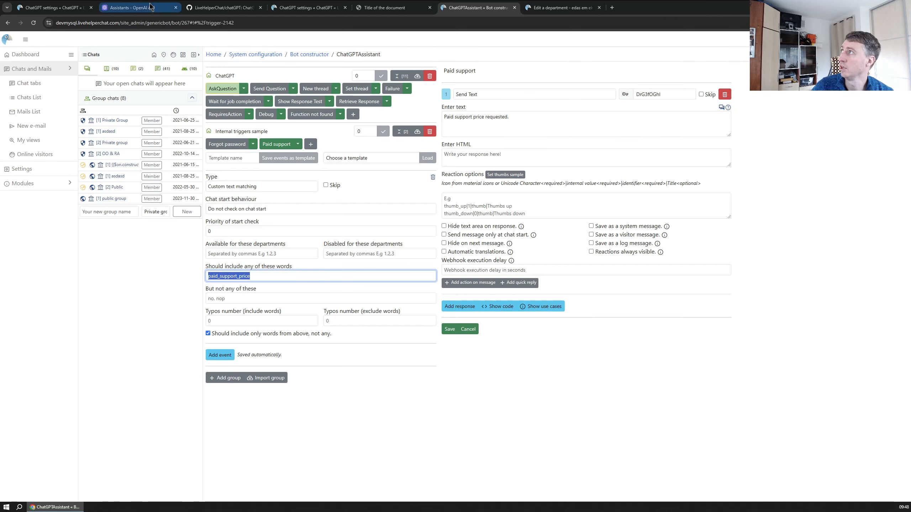
left_click(138, 9)
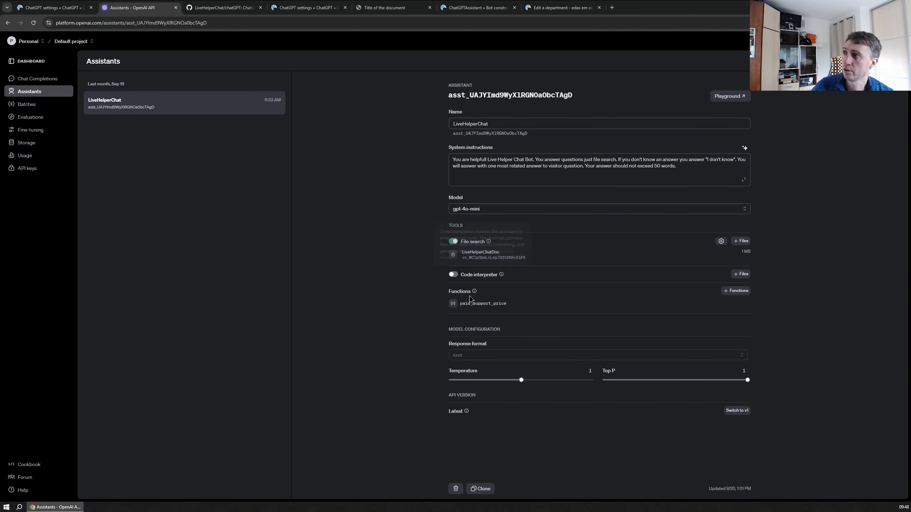
- Return to the ChatGPTAssistant bot's Paid support trigger and make its page the first browser tab
left_click(543, 8)
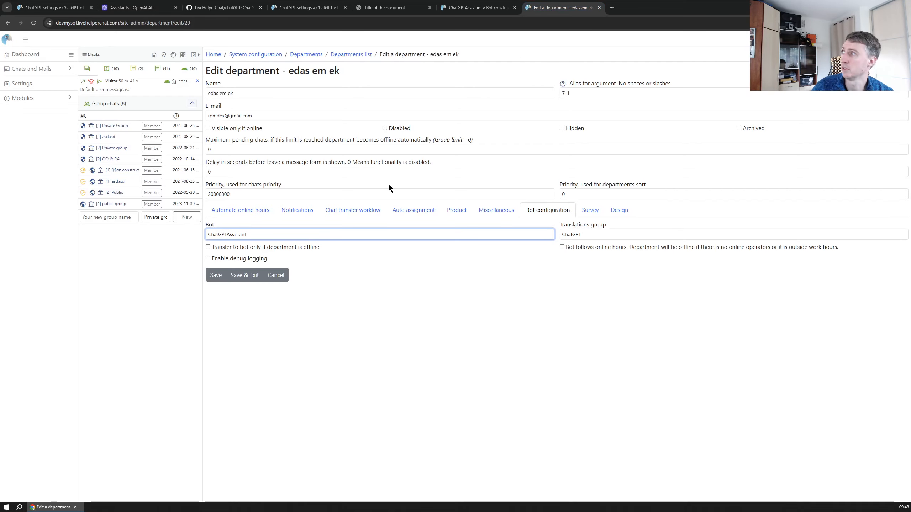
left_click(54, 8)
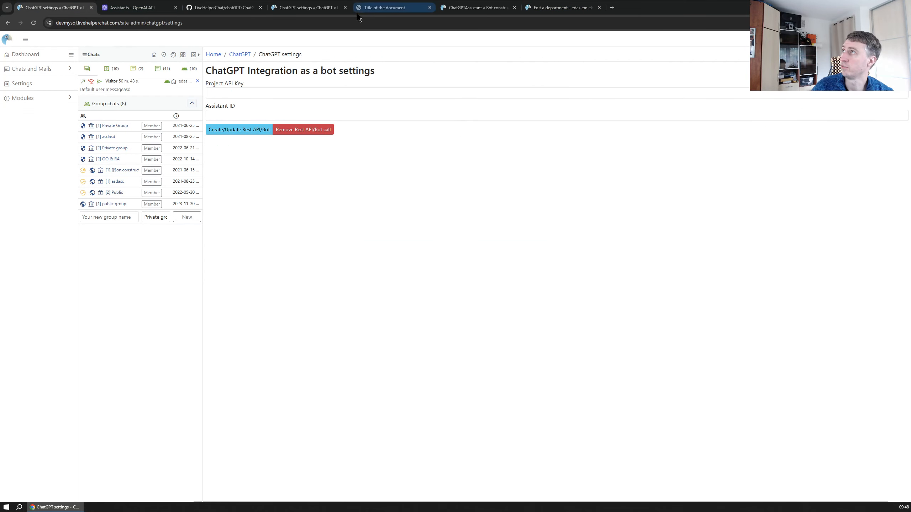
left_click(474, 9)
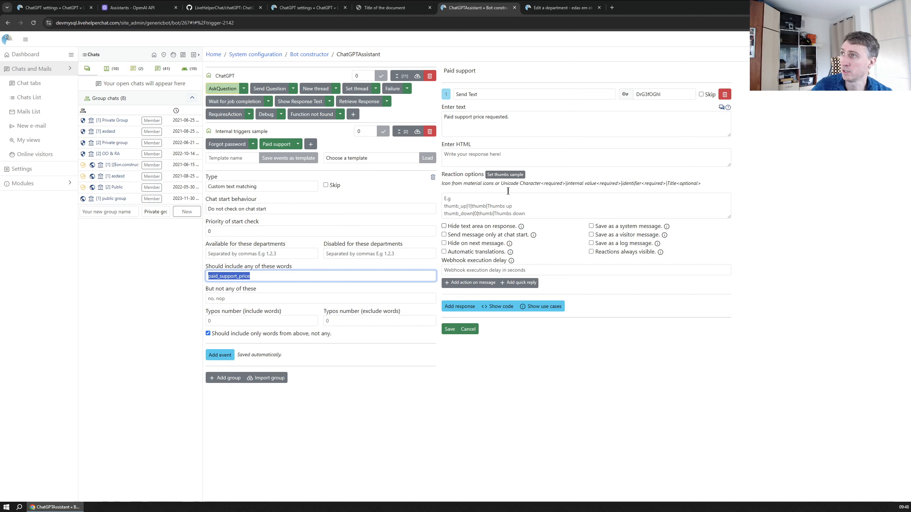
left_click(518, 126)
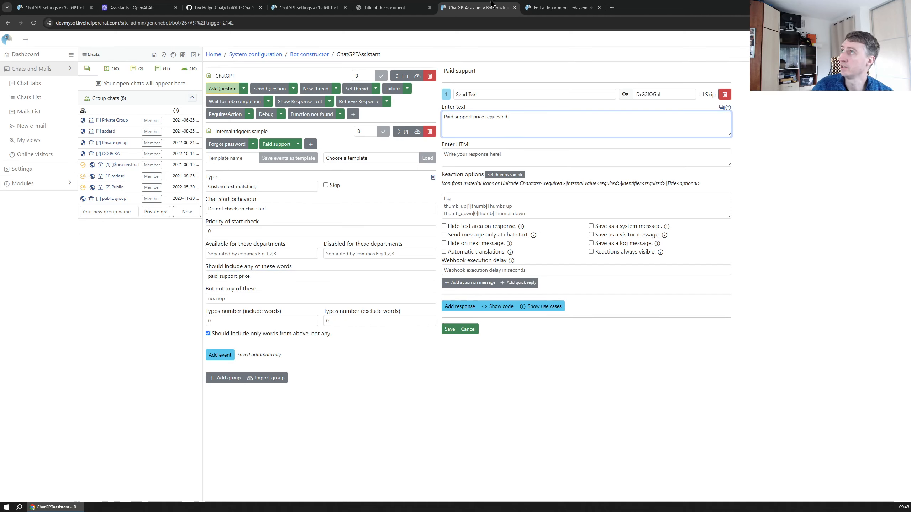
left_click_drag(490, 9, 54, 8)
left_click(514, 117)
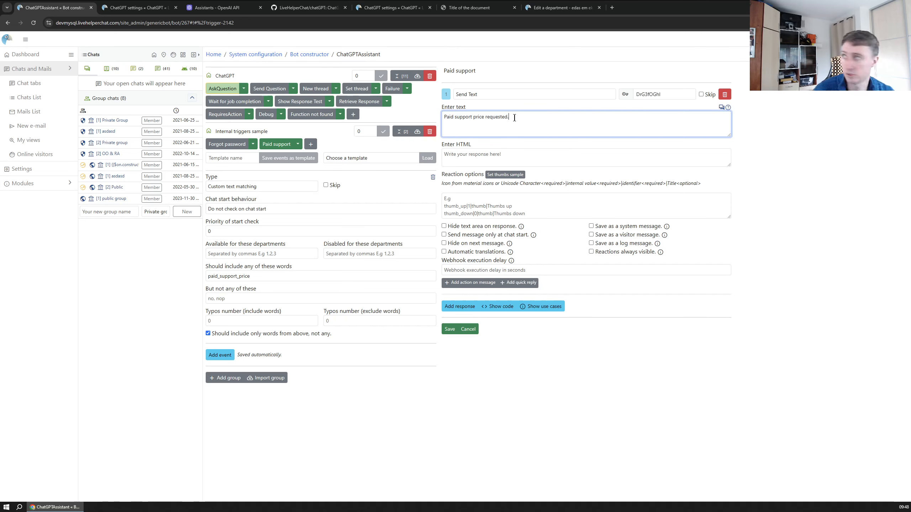
- Send the message "what is hourly price if I need a help?" in the test page's chat widget
left_click(466, 7)
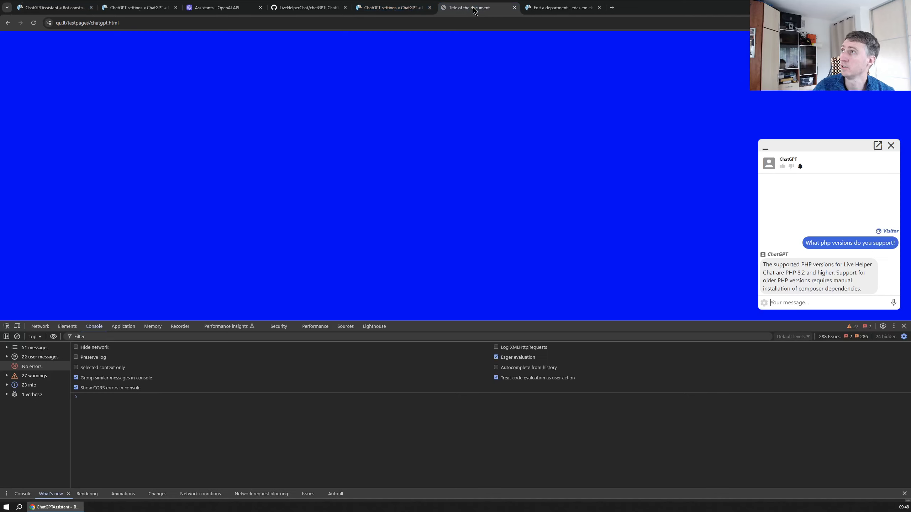
type("hwo")
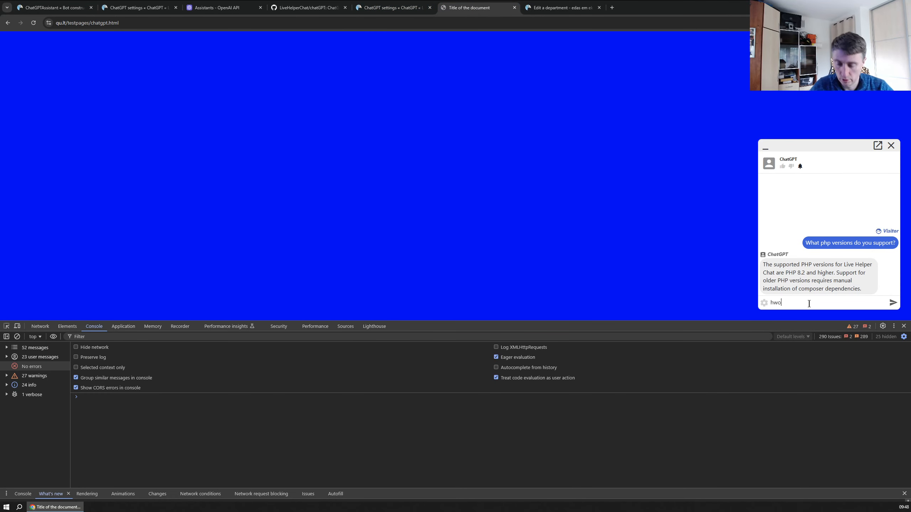
key("BackSpace")
type("what is hourly price if I need a help?")
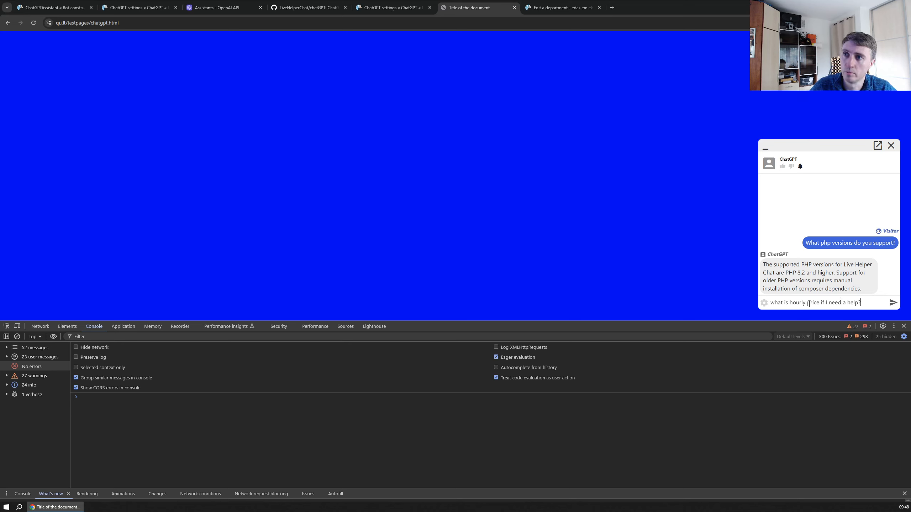
key("Return")
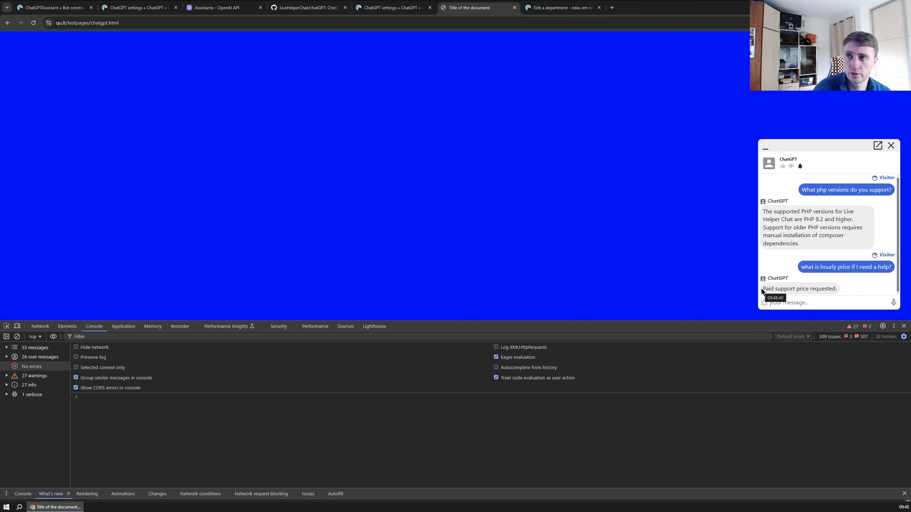
- Inspect the bot's Forgot password trigger, highlighting its "forgot && password" matching words
left_click(109, 11)
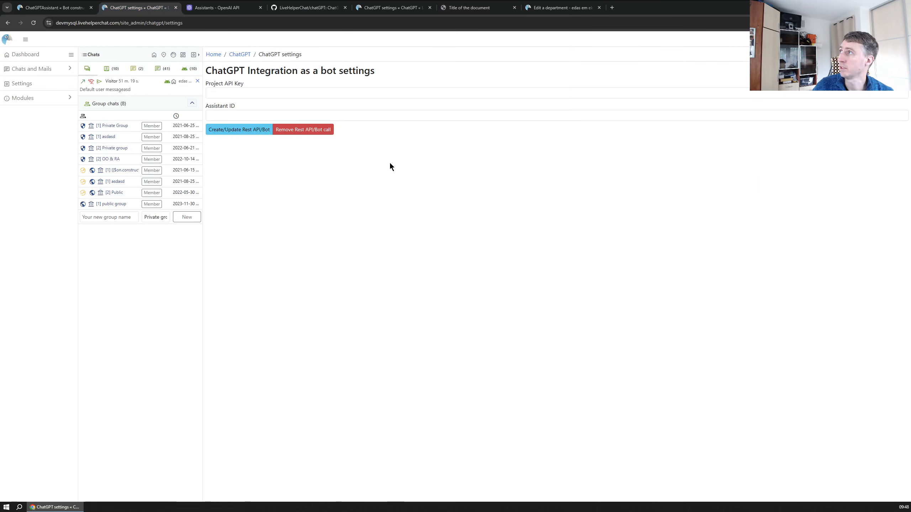
left_click(60, 11)
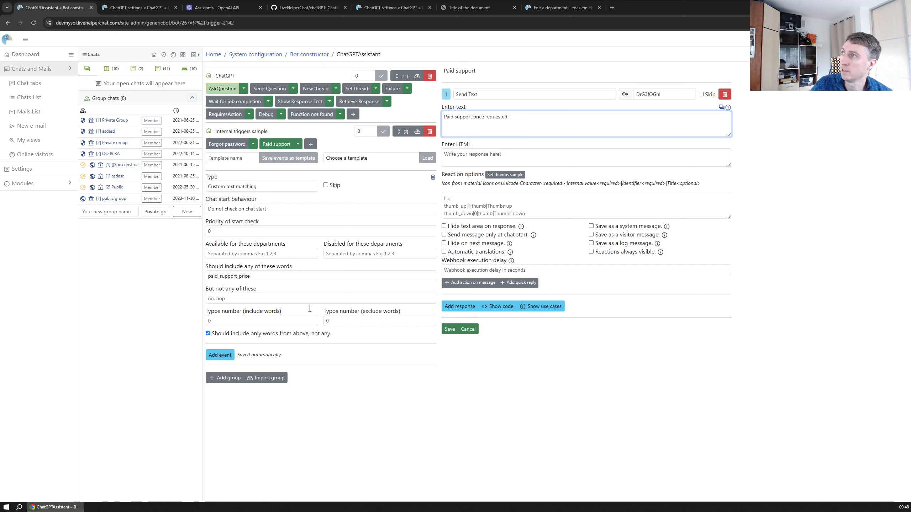
left_click(230, 144)
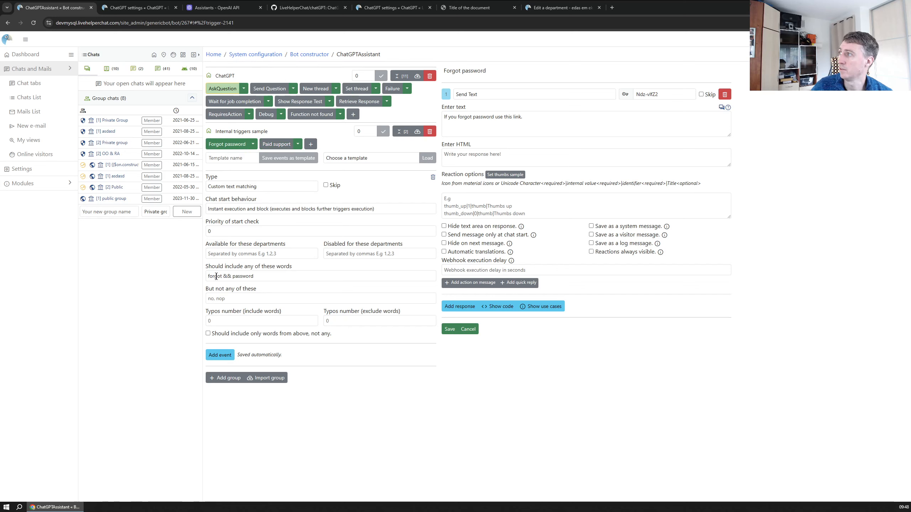
triple_click(289, 275)
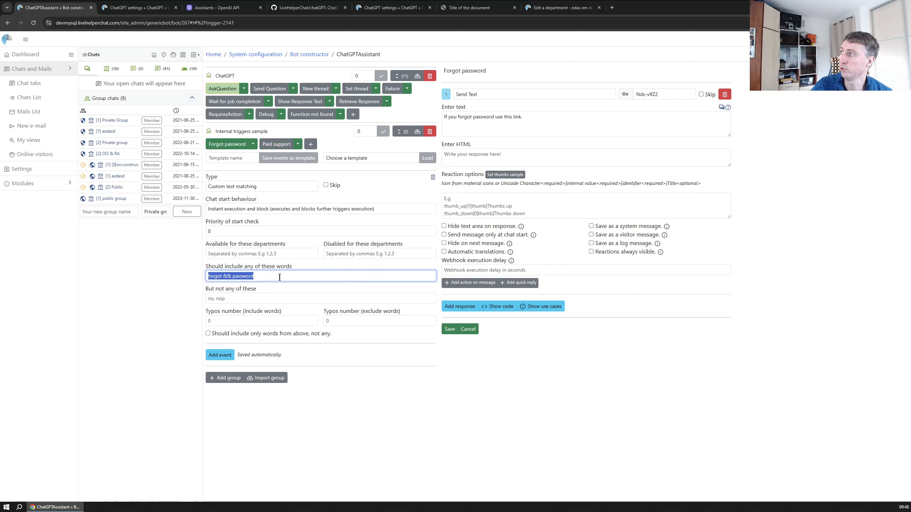
left_click(306, 280)
left_click_drag(279, 277, 181, 279)
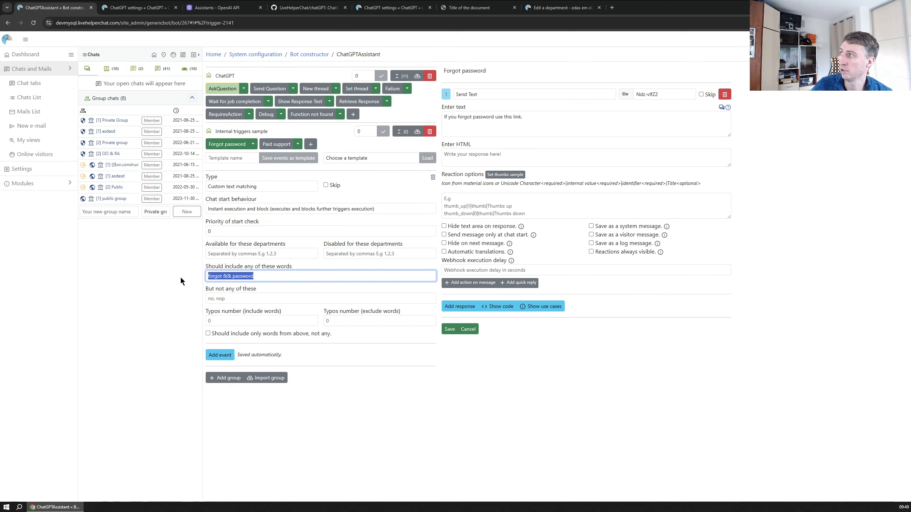
left_click(261, 279)
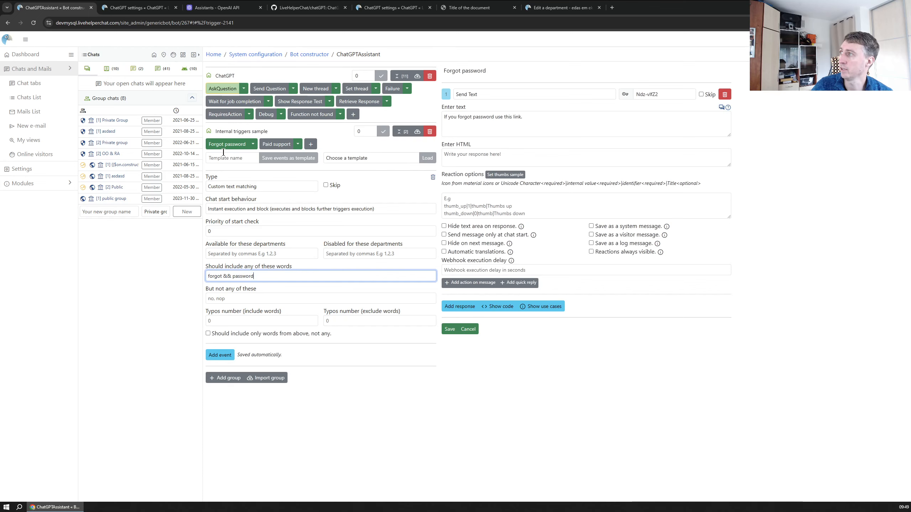
- Send the message "I forgot my password what5 should I do?" in the test page's chat widget
left_click(140, 8)
left_click(235, 10)
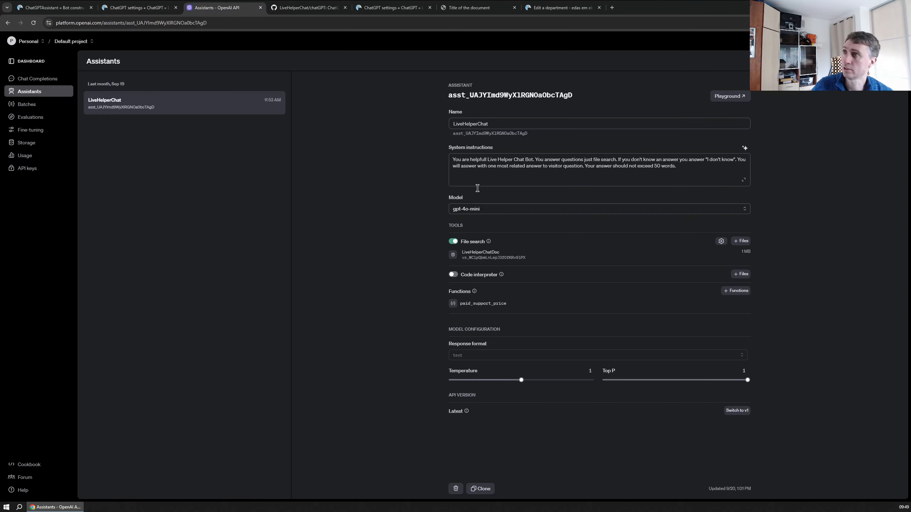
left_click(472, 9)
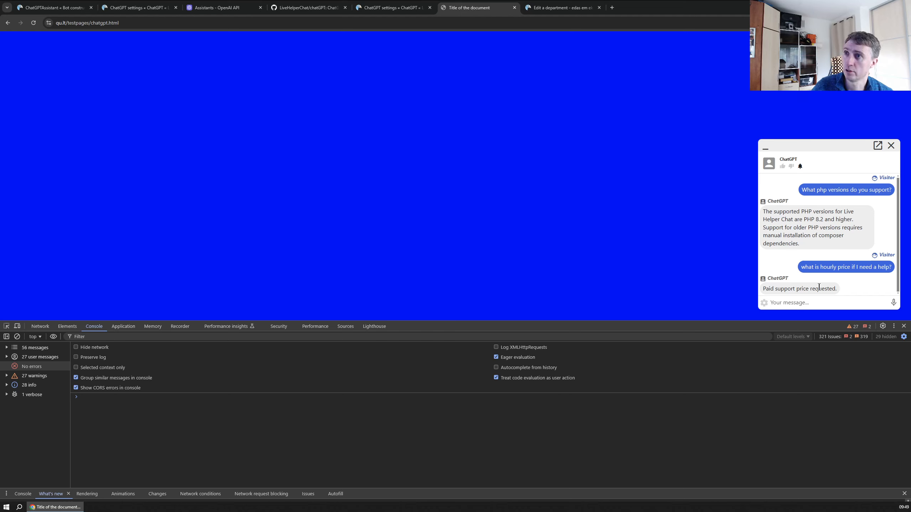
left_click(818, 305)
type("I forgot my passwo")
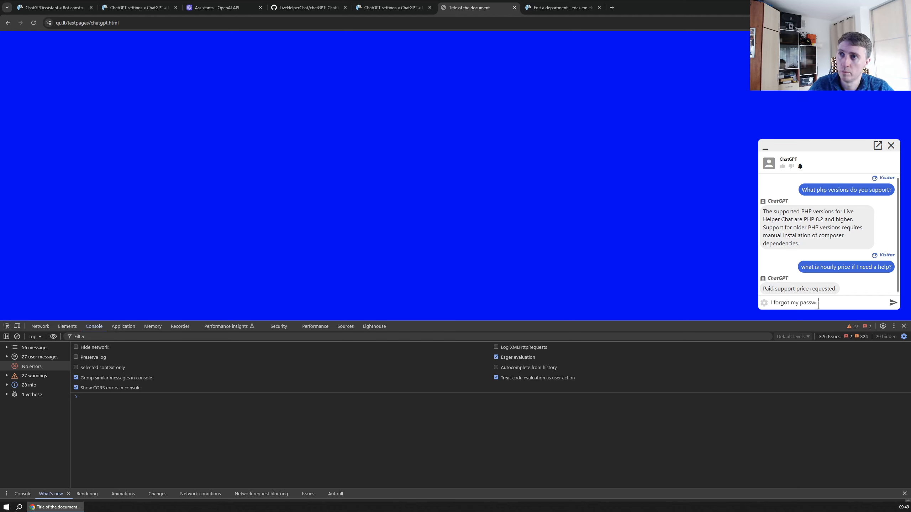
type("rd what5 shou")
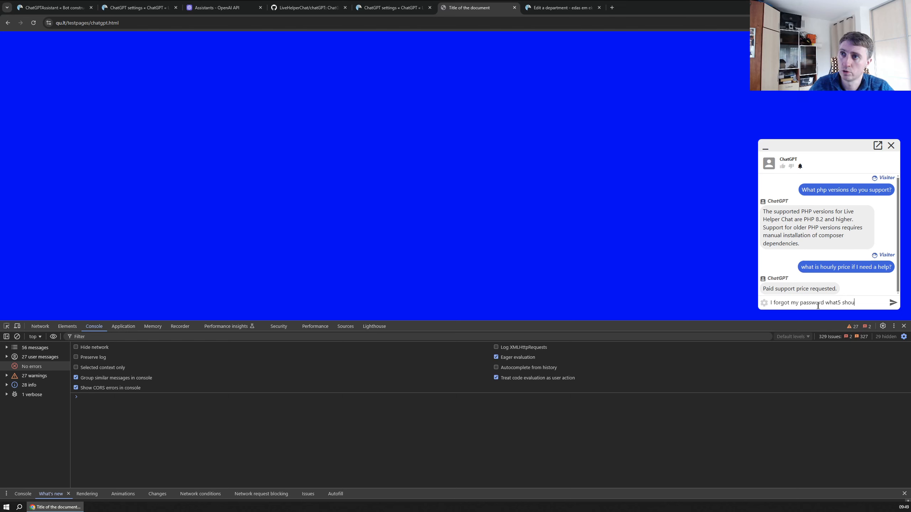
type("ld I do?")
key("Return")
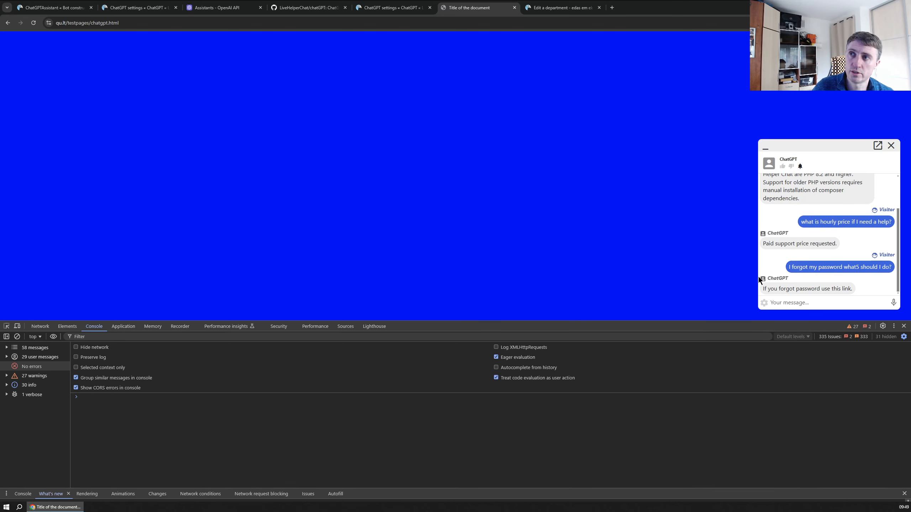
- Compare the Forgot password trigger's configuration with the functions listed for the LiveHelperChat assistant on the OpenAI platform
left_click(55, 7)
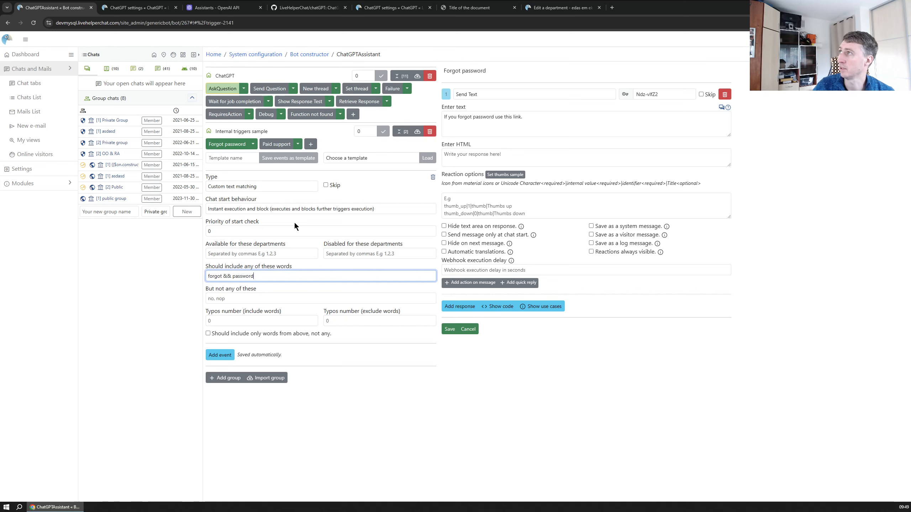
left_click(223, 13)
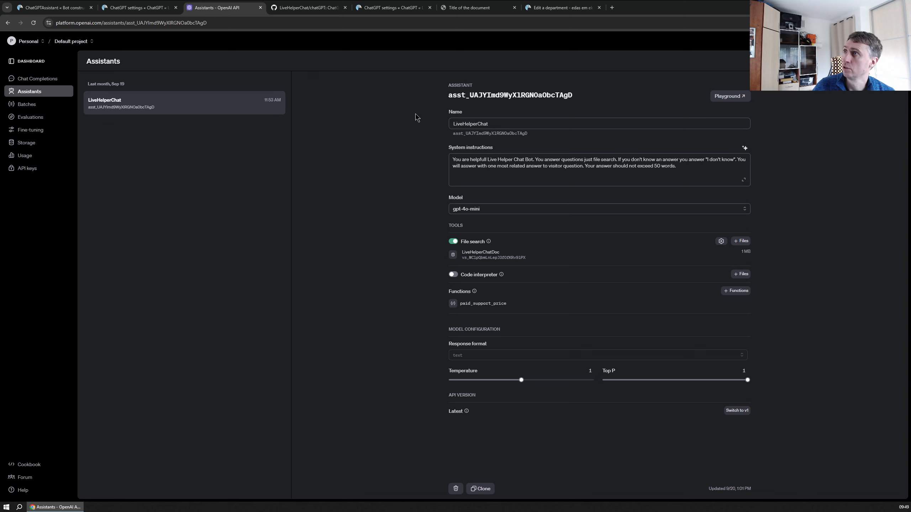
mouse_move(473, 279)
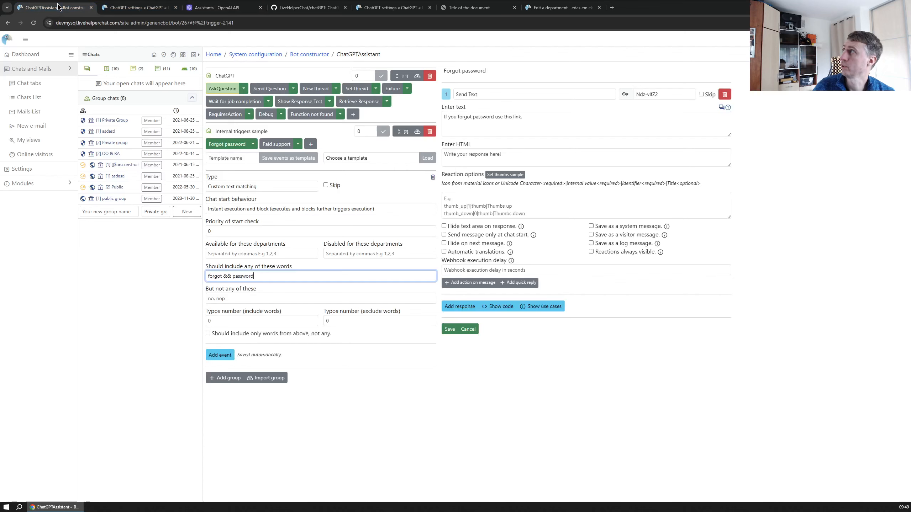
- Open the ChatGPT module's settings for answers suggesting and examine the Project API Key and Assistant ID fields
left_click(53, 8)
left_click(34, 183)
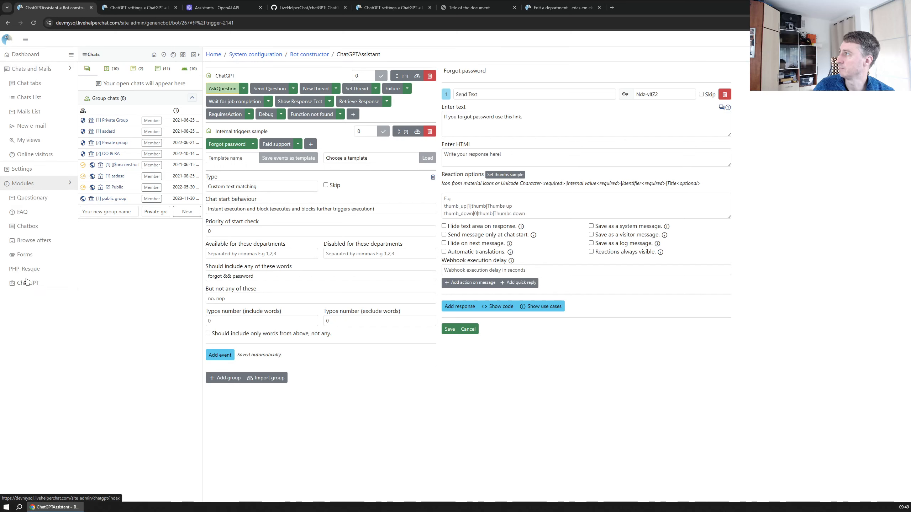
left_click(32, 287)
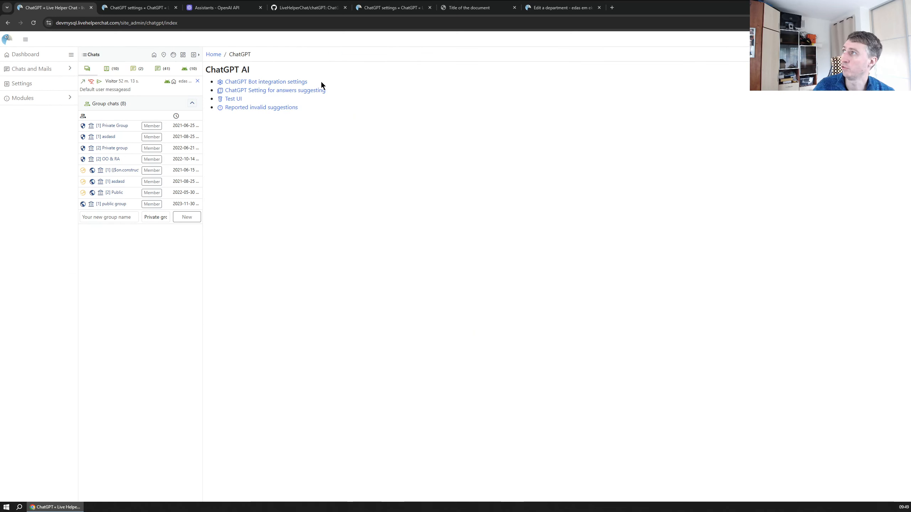
left_click_drag(321, 83, 204, 86)
left_click(380, 70)
left_click(279, 95)
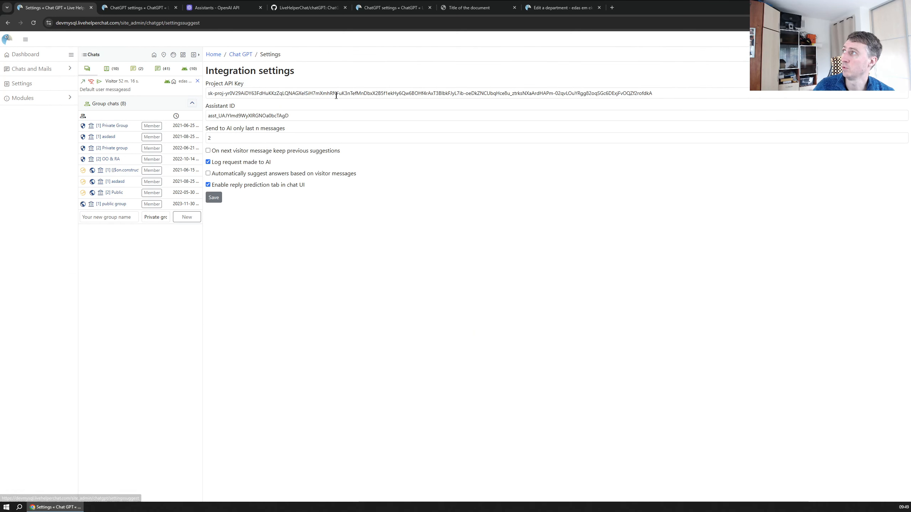
left_click(284, 93)
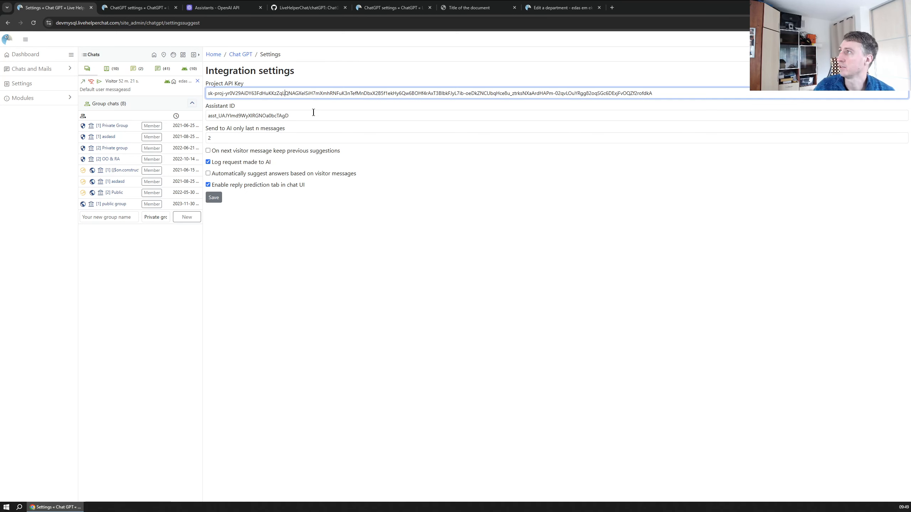
left_click_drag(310, 114, 189, 114)
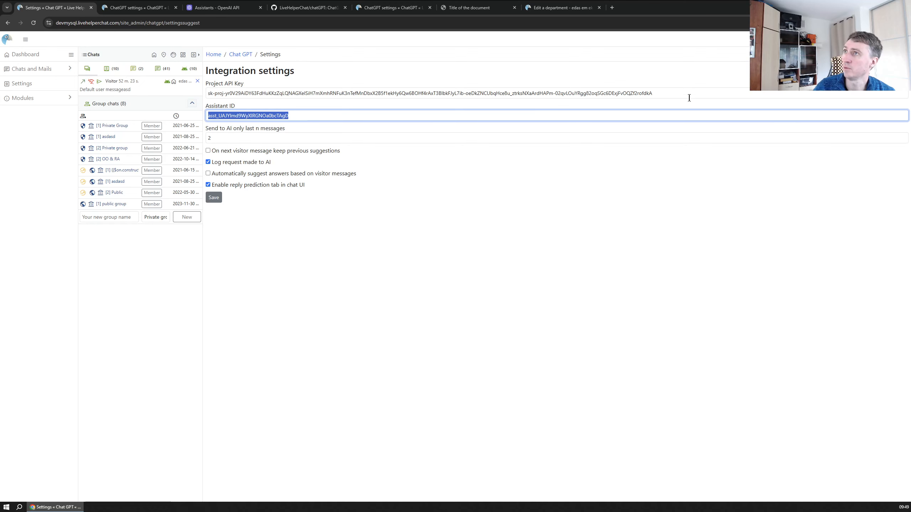
- Examine the Project API Key field and the option for logging requests made to AI in the answer suggestion settings
left_click_drag(683, 93, 205, 90)
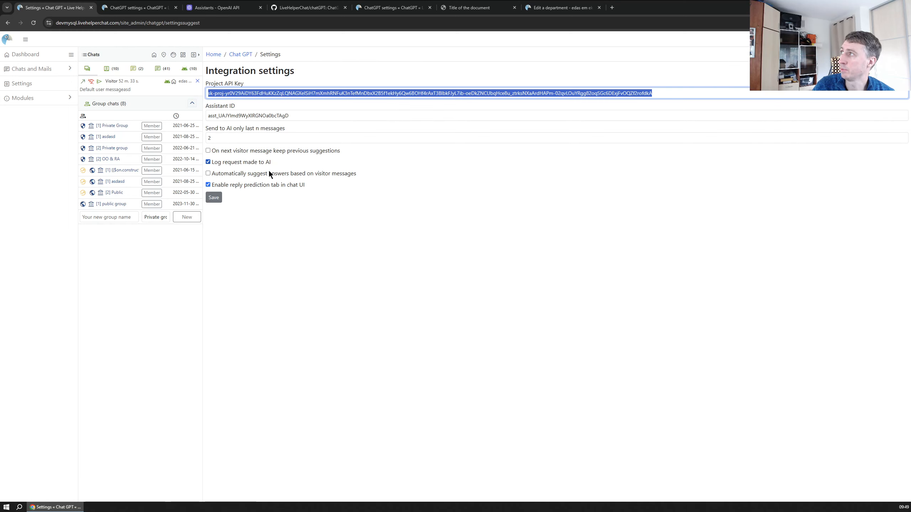
left_click(277, 203)
left_click(241, 163)
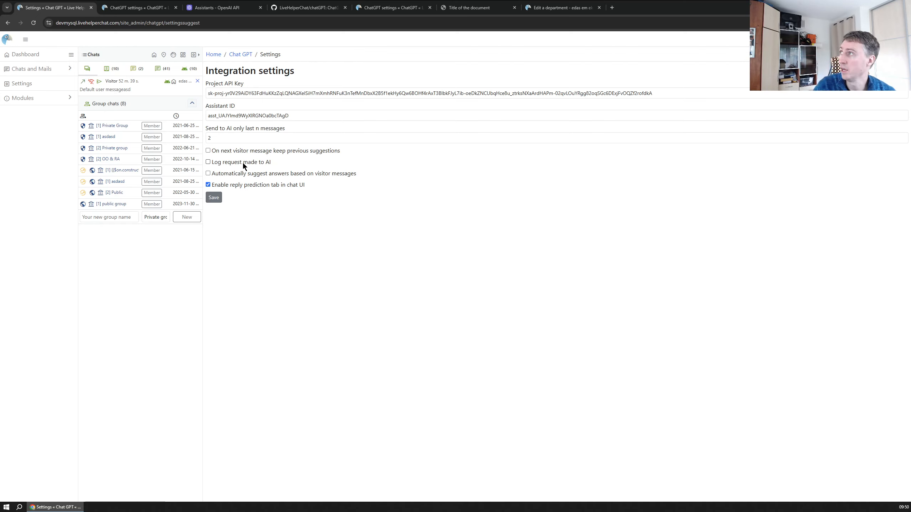
left_click(243, 162)
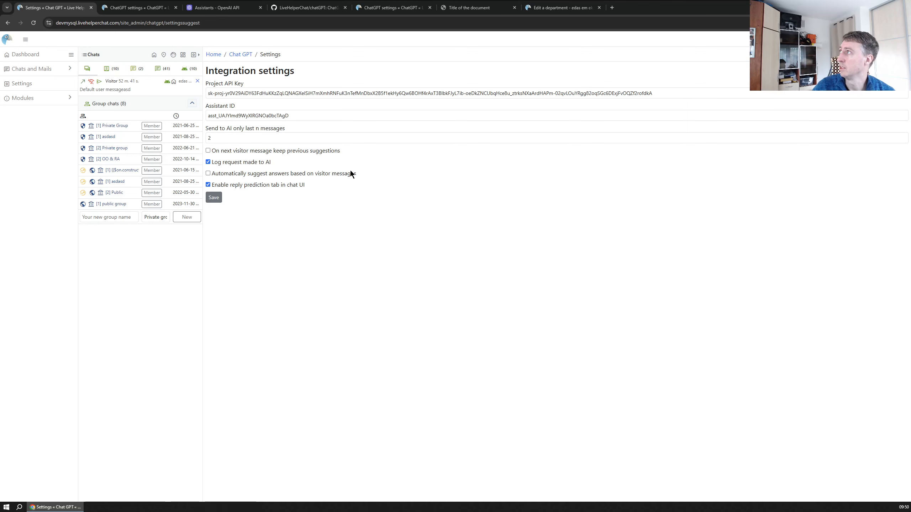
- Open the visitor's chat and ask "Waht video voice integrations you have?" in its ChatGPT reply prediction form
left_click(116, 83)
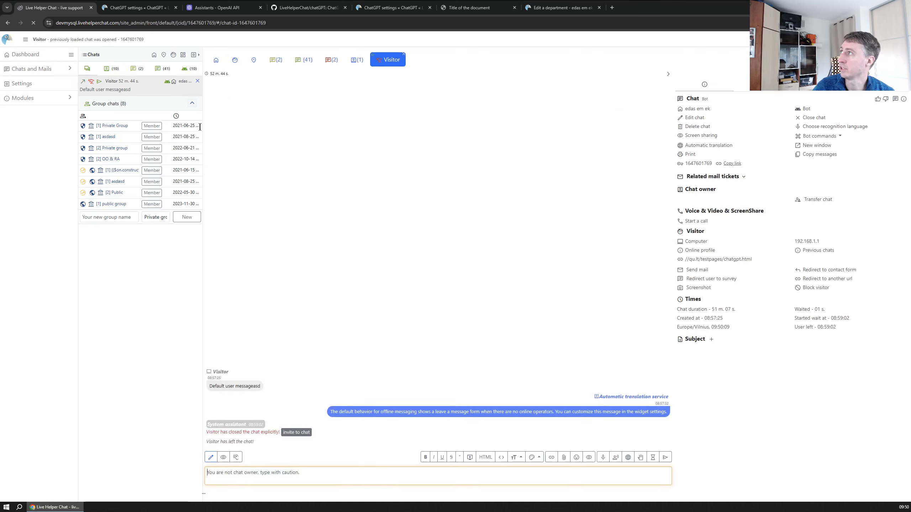
left_click(863, 85)
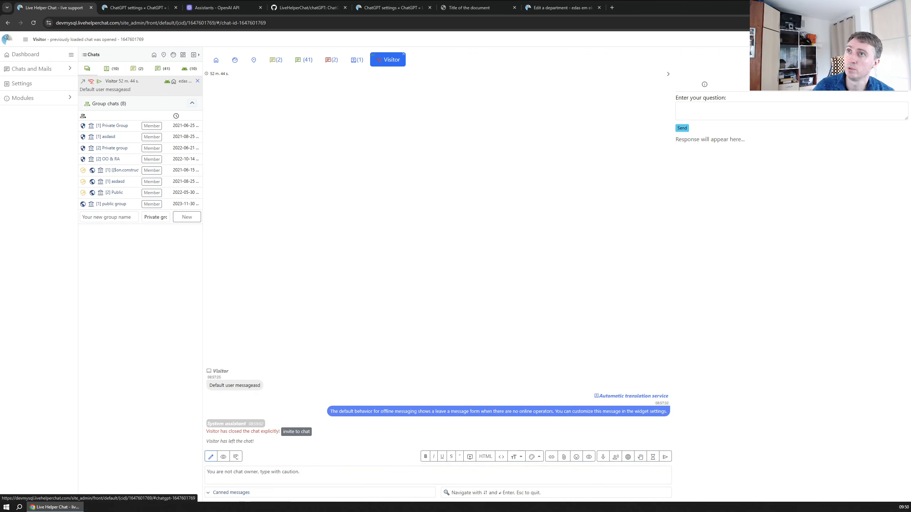
left_click(740, 109)
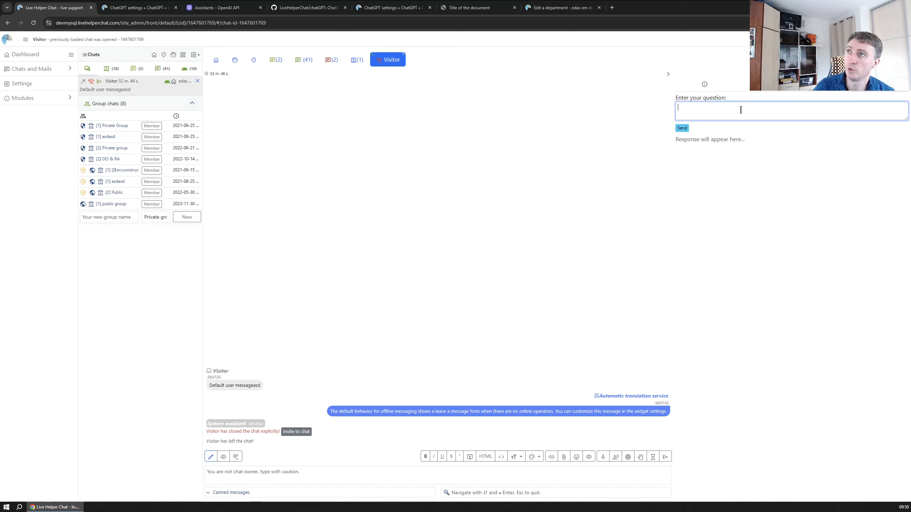
type("D")
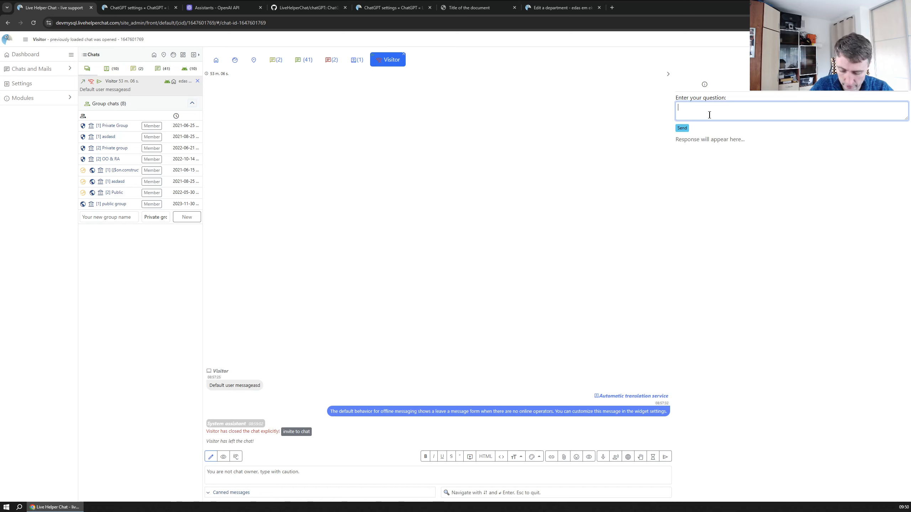
type("Waht vi")
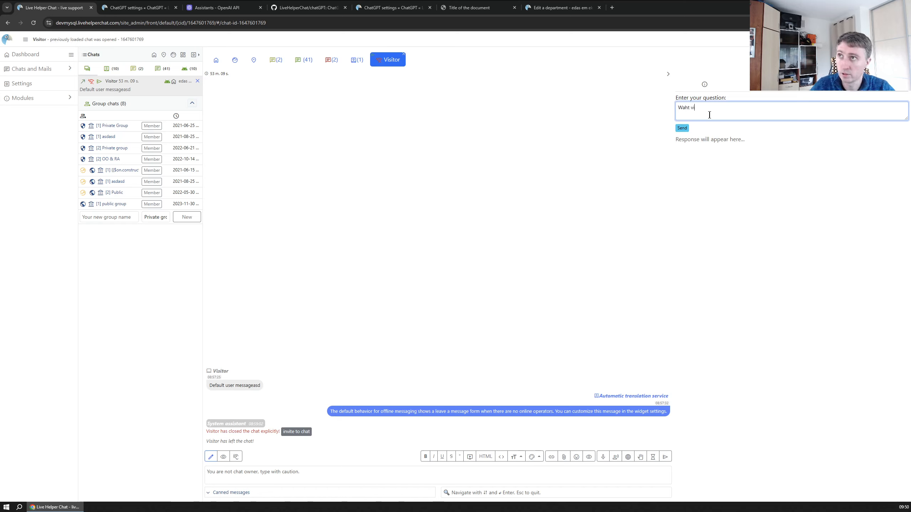
type("deo voice integ")
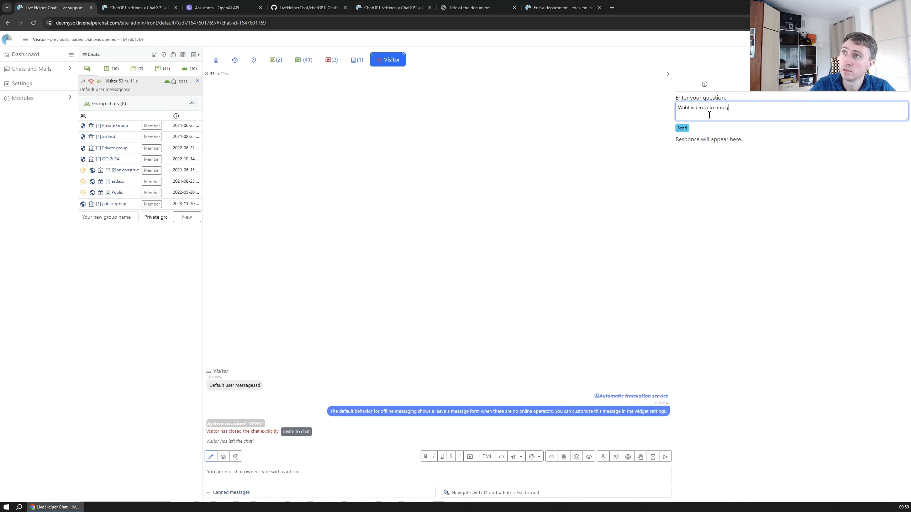
type("rations you have?")
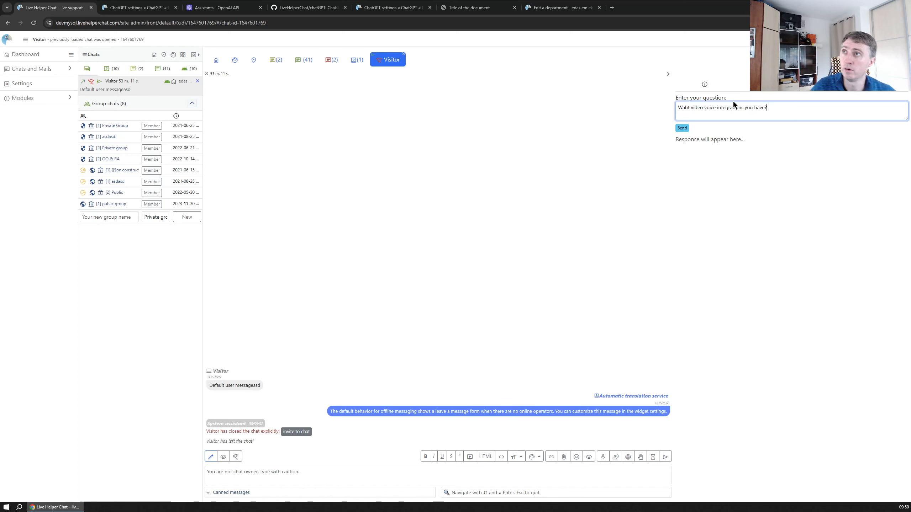
left_click(688, 129)
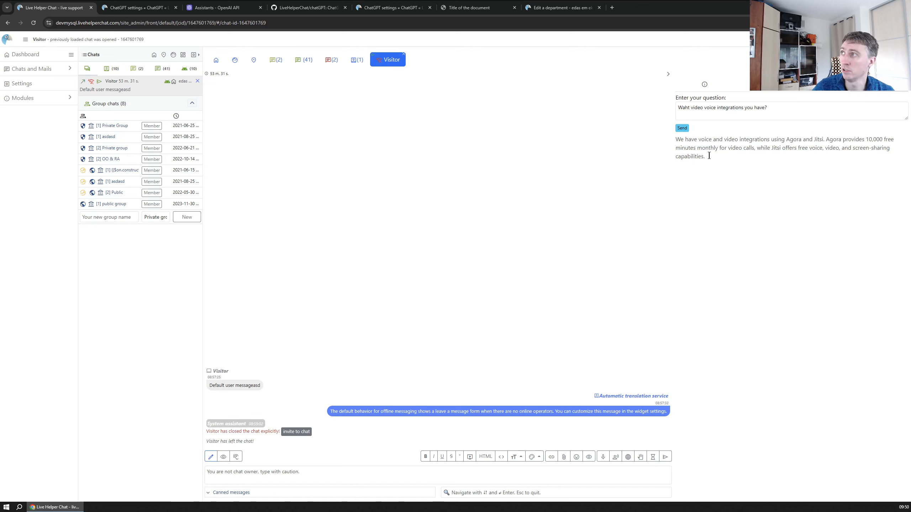
- Open the ChatGPT module's Test UI and view its question form
left_click(304, 473)
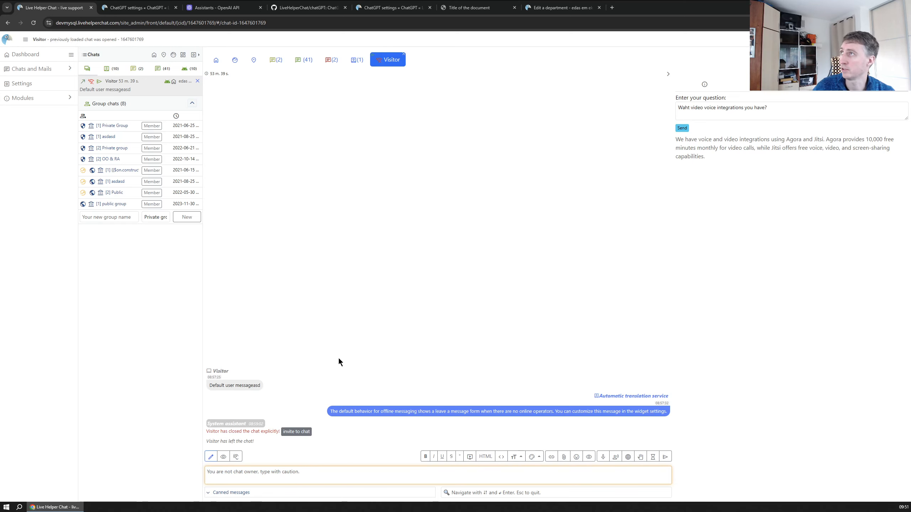
left_click(208, 7)
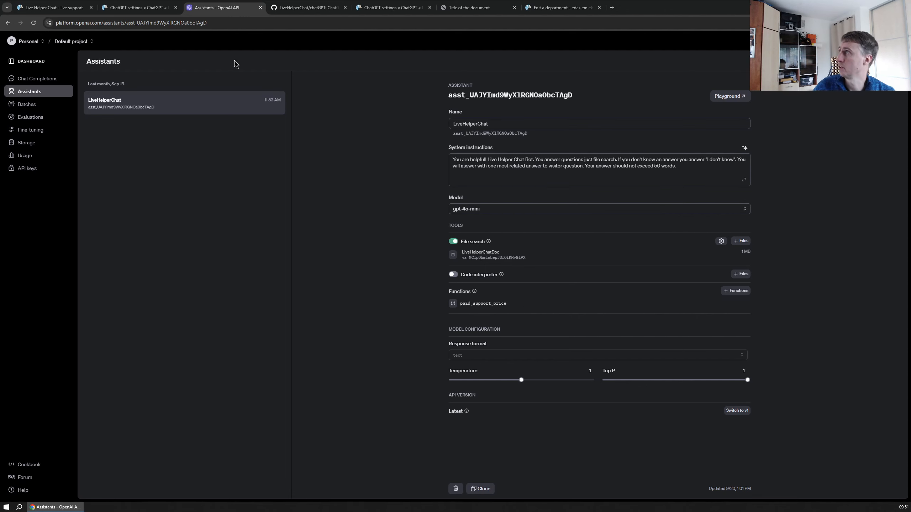
left_click(46, 8)
left_click(138, 7)
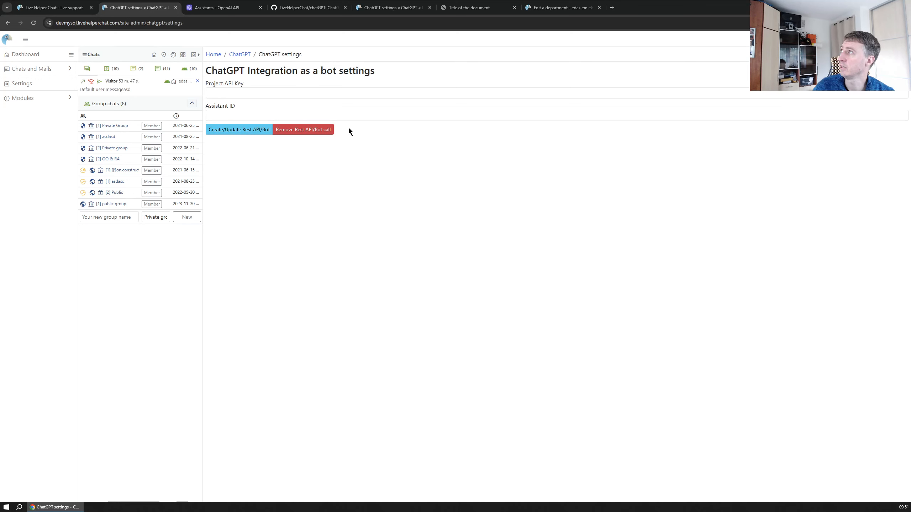
left_click(245, 55)
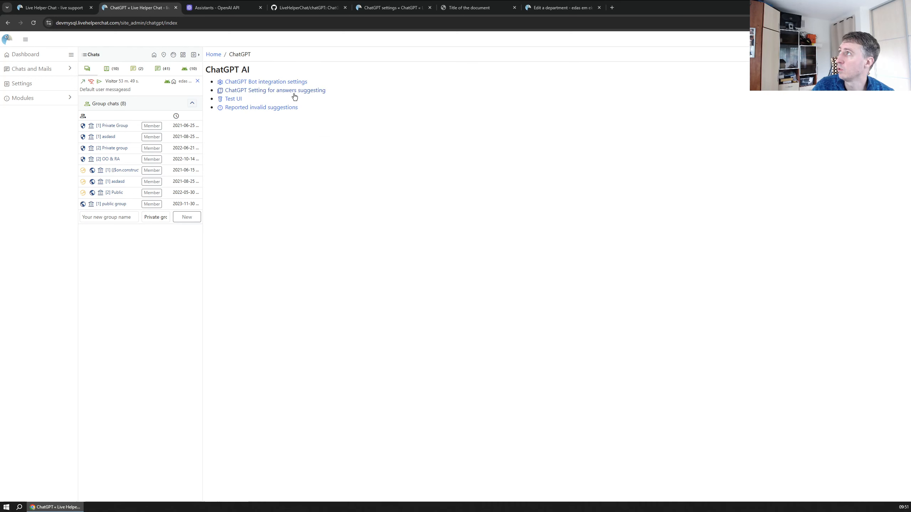
left_click(227, 98)
left_click(270, 96)
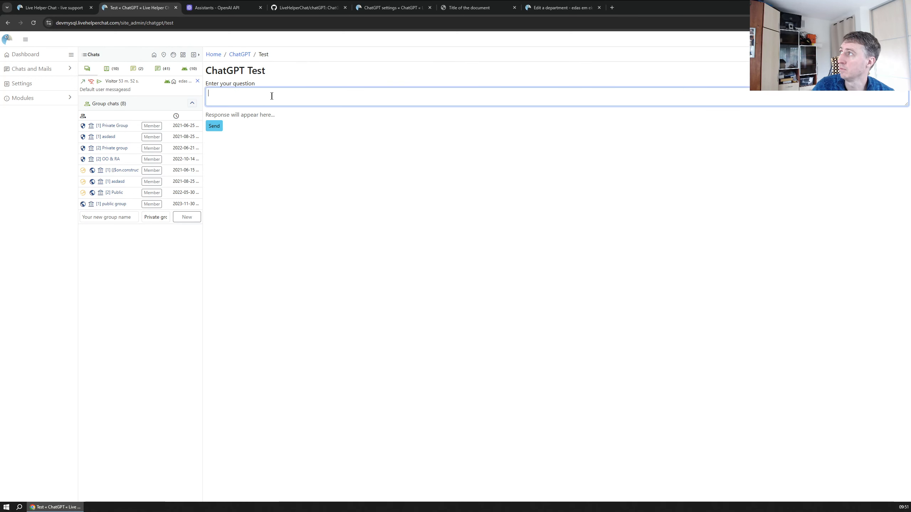
- Enable automatic answer suggestions, disable the reply prediction tab, limit messages sent to AI to the last 1, and save
left_click(237, 54)
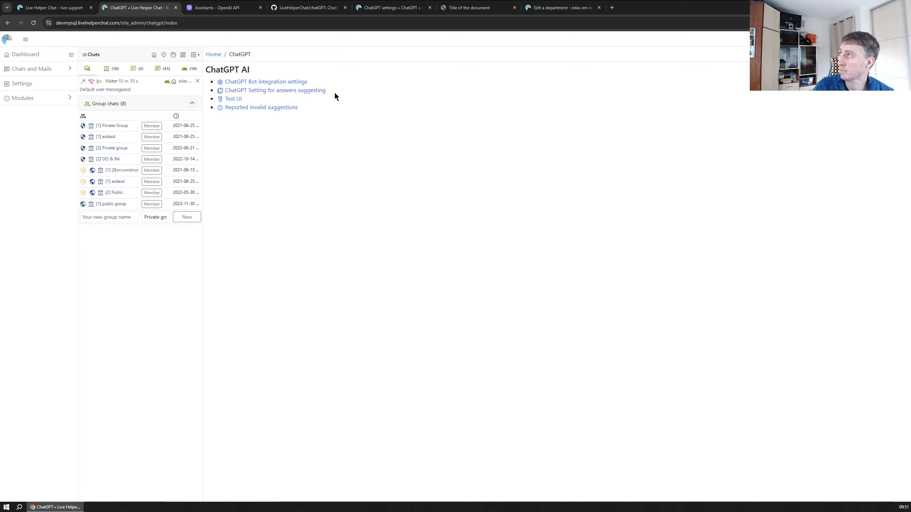
left_click(279, 91)
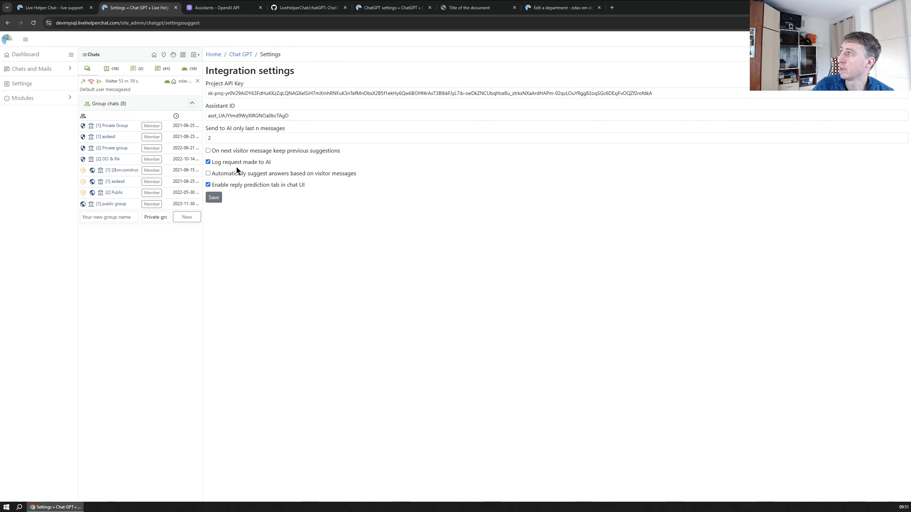
left_click(232, 174)
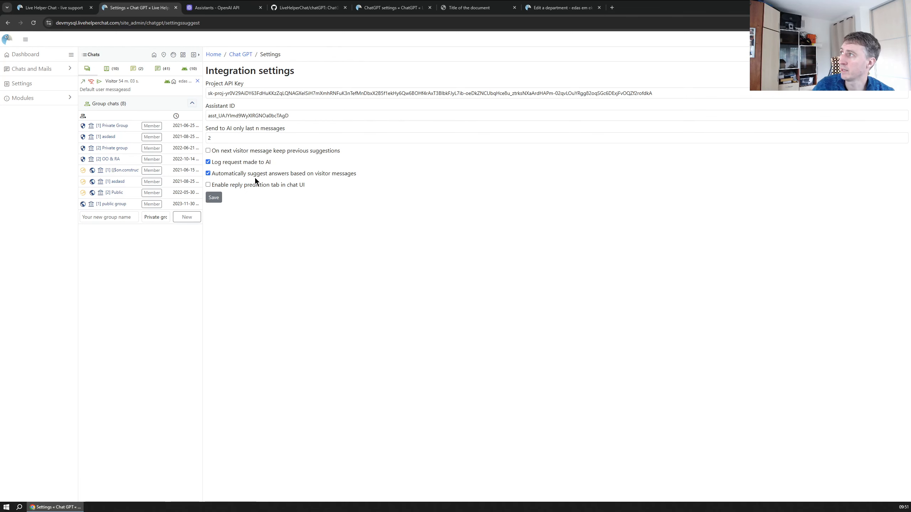
left_click_drag(231, 137, 163, 145)
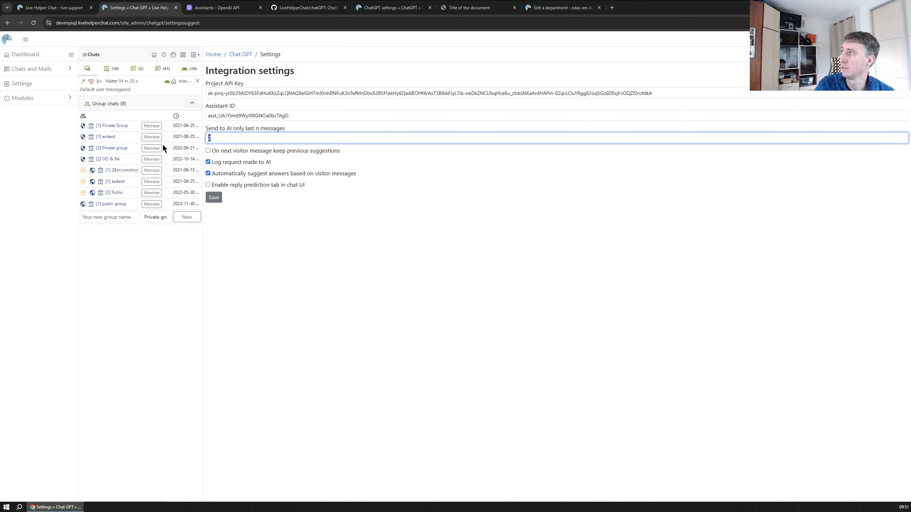
type("1")
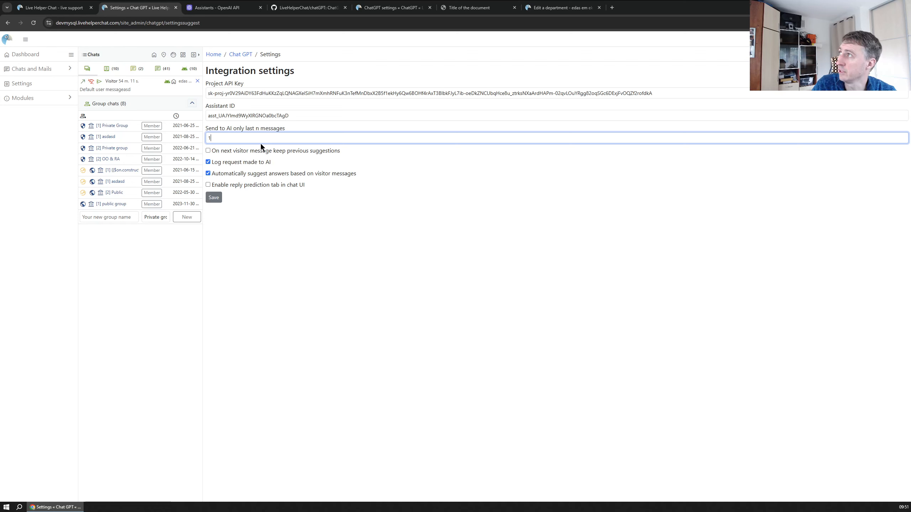
left_click(214, 198)
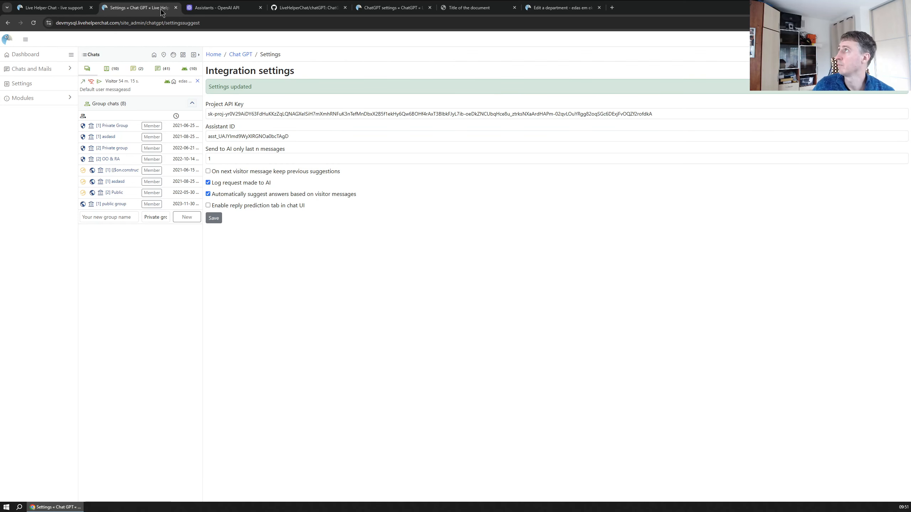
- Open the newest visitor chat from the list of chats
left_click_drag(163, 8, 64, 9)
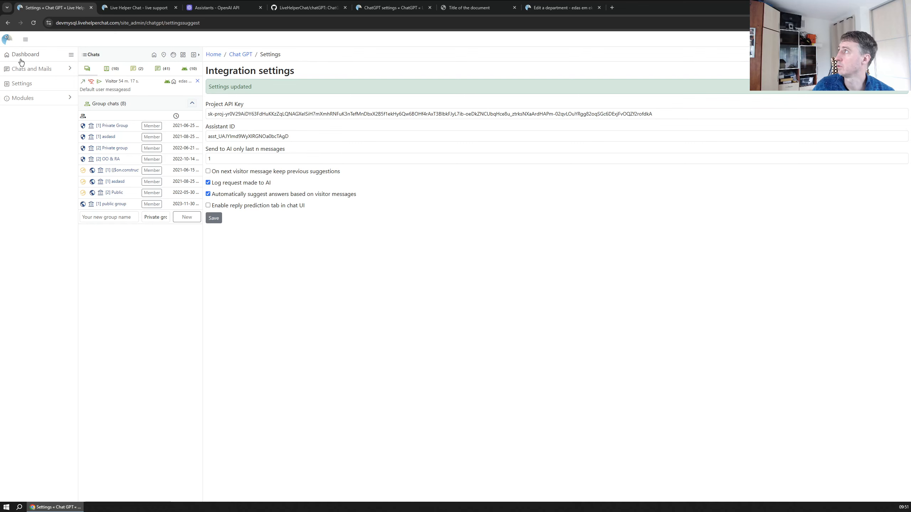
left_click(31, 69)
left_click(28, 97)
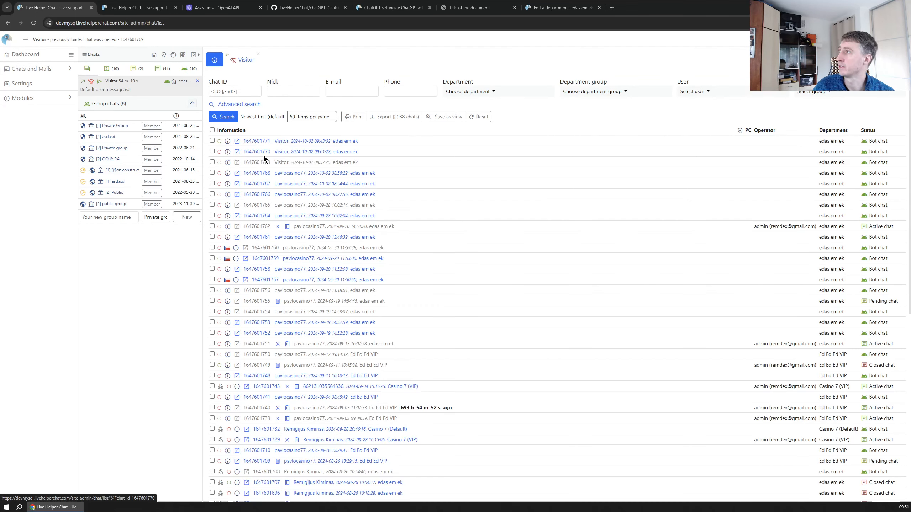
left_click(298, 141)
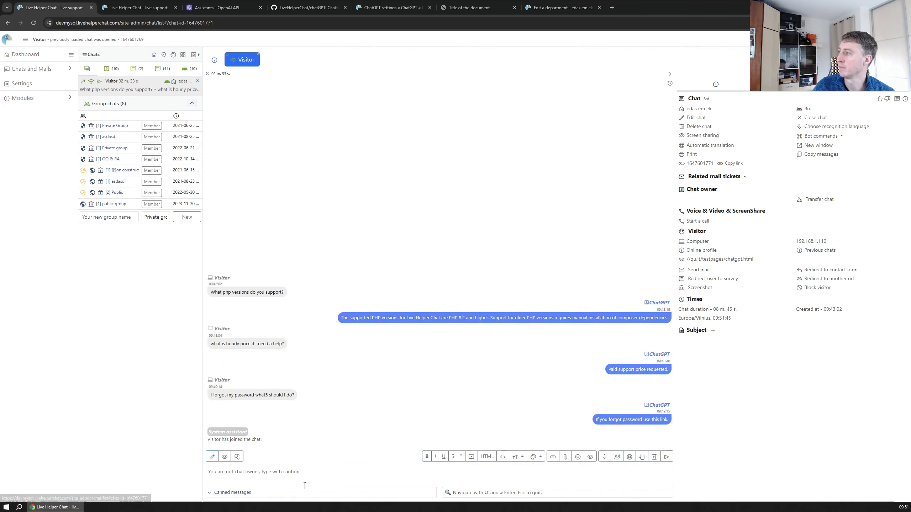
- Examine the suggested answer under the reply field against the visitor's message about the forgotten password
left_click(282, 472)
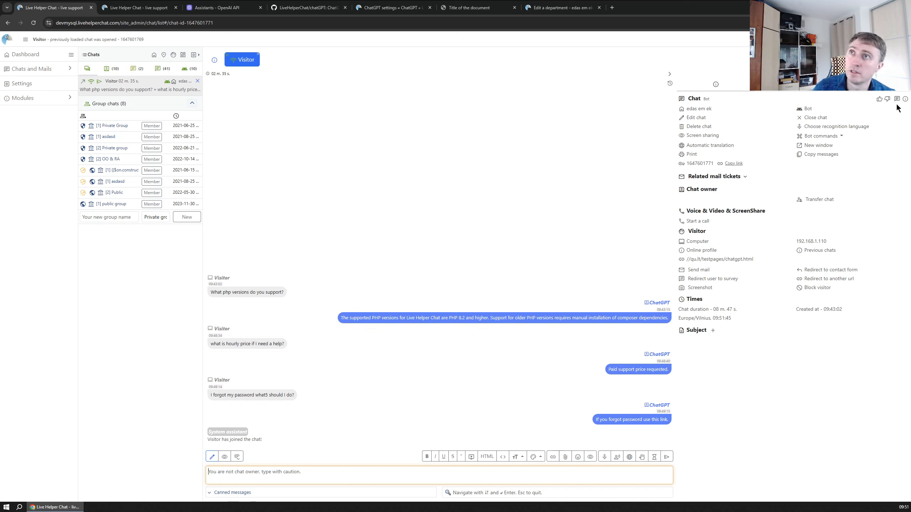
left_click(882, 39)
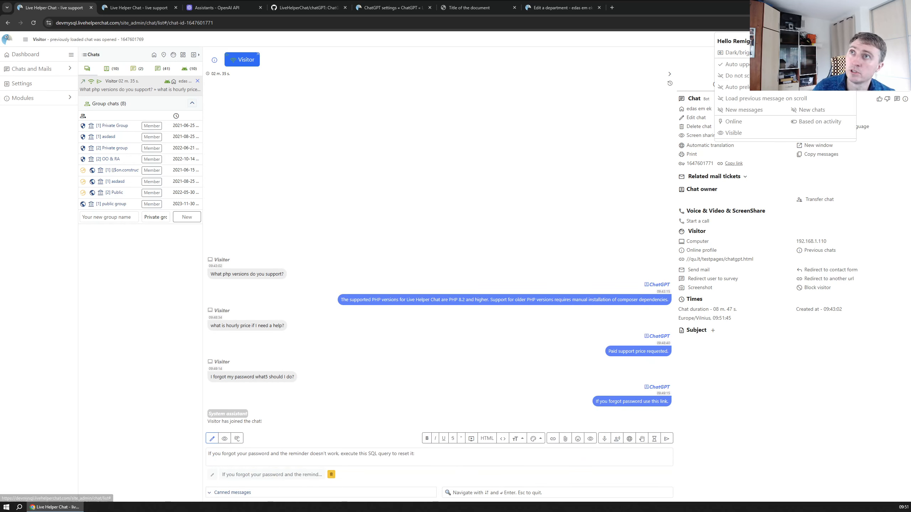
left_click(338, 461)
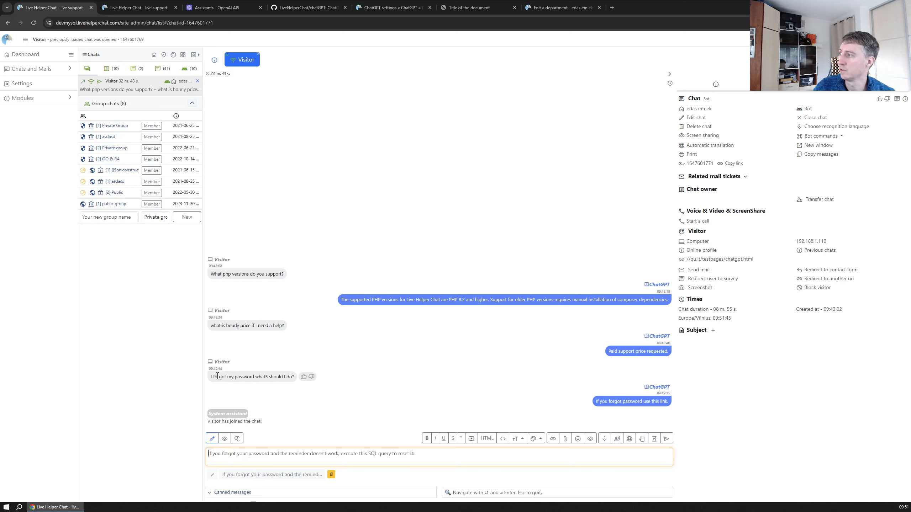
left_click_drag(210, 378, 290, 377)
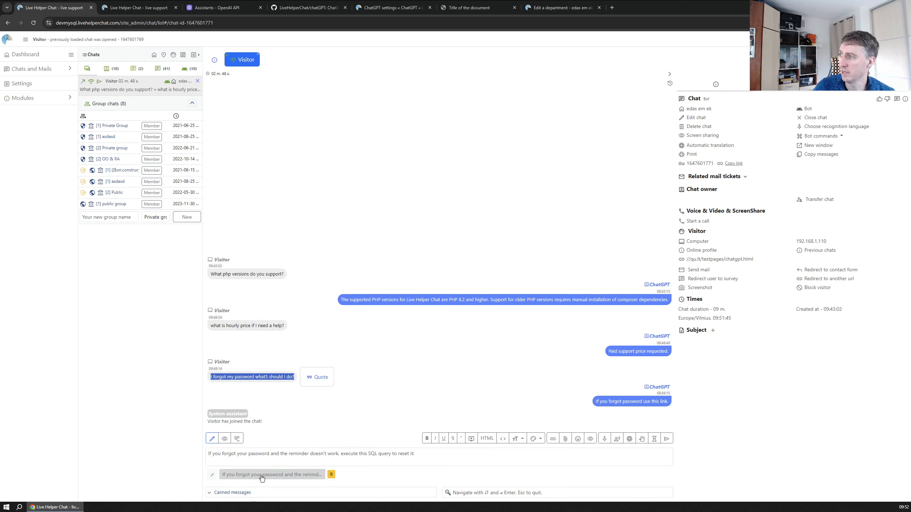
left_click(253, 375)
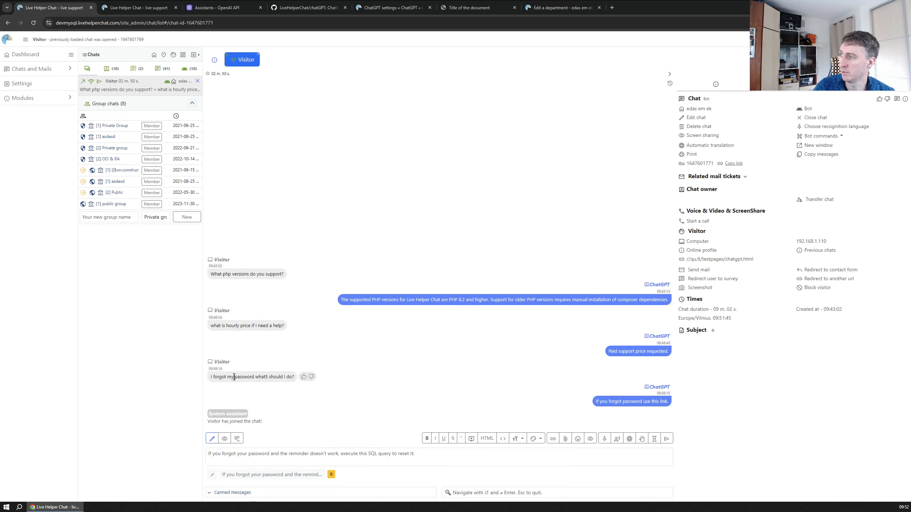
- Send the message "Do you support php 8.2?" in the test page's chat widget
key("ctrl+Tab")
key("ctrl+Tab")
key("ctrl+Tab")
key("ctrl+Tab")
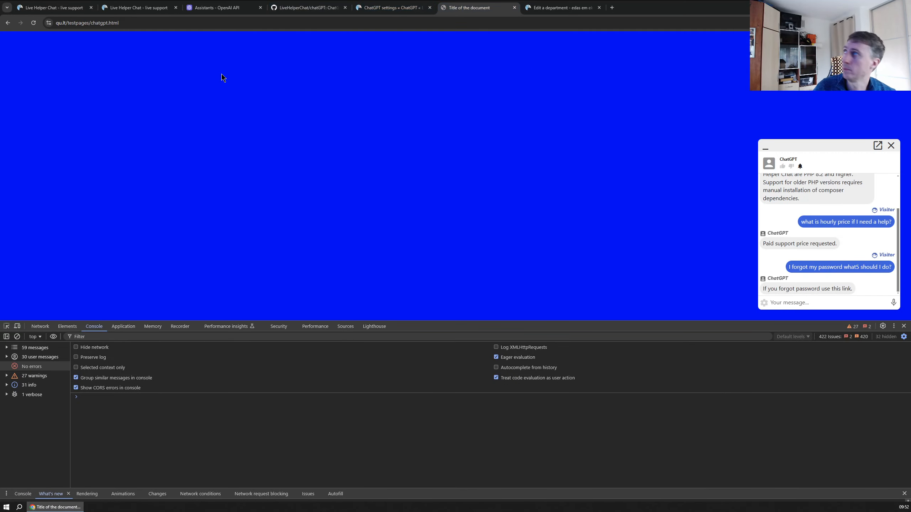
left_click(54, 8)
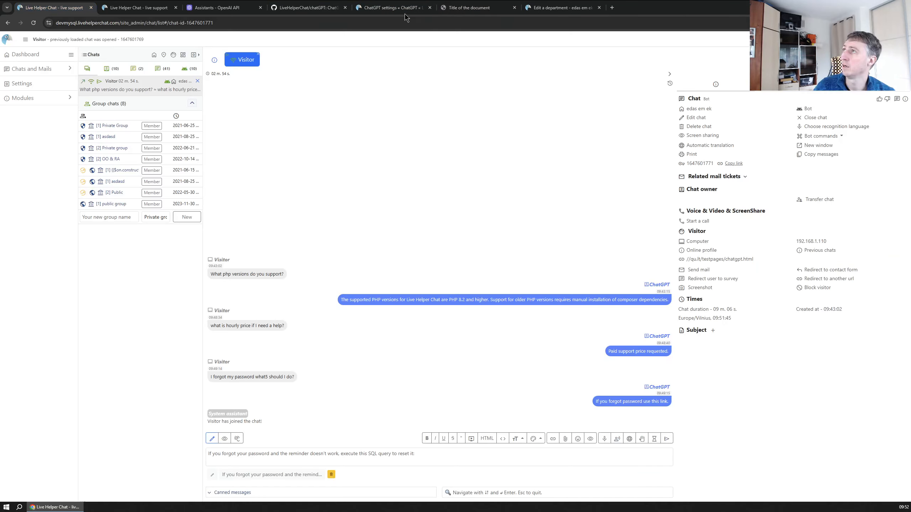
left_click(469, 8)
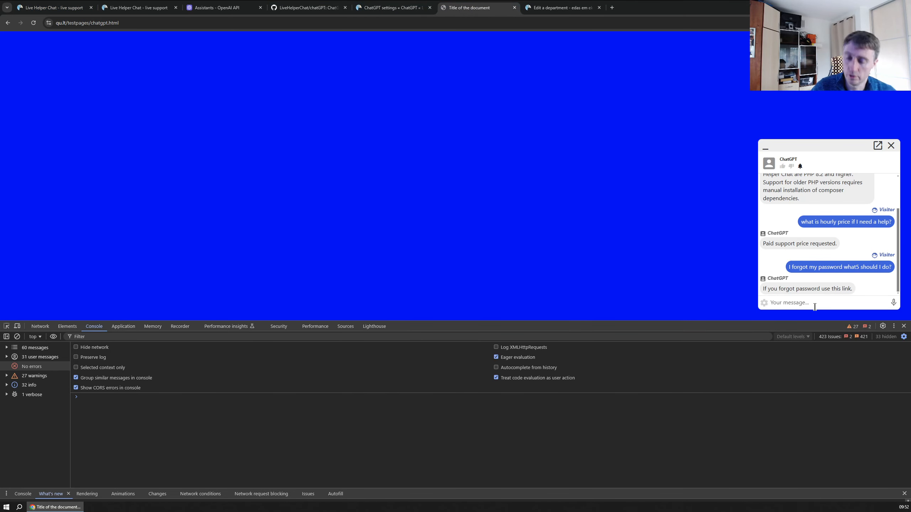
type("Do you support php")
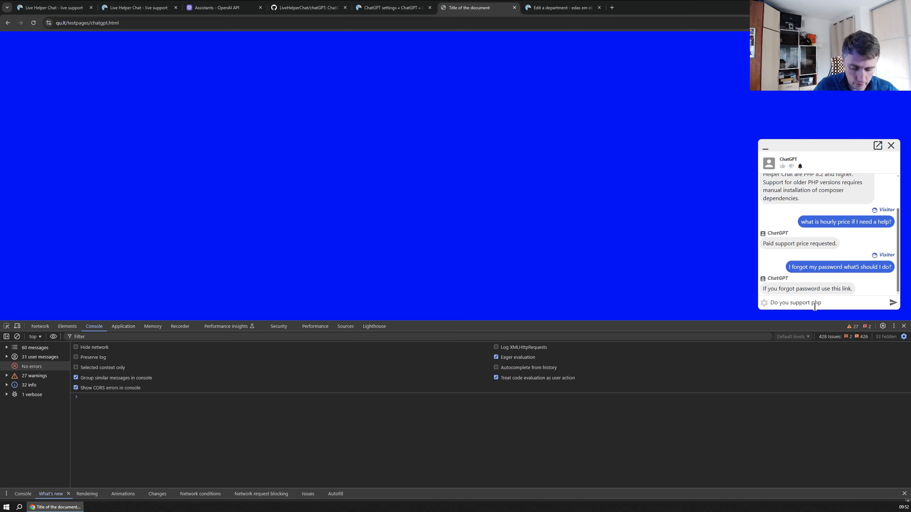
type(" 8.2?")
key("Return")
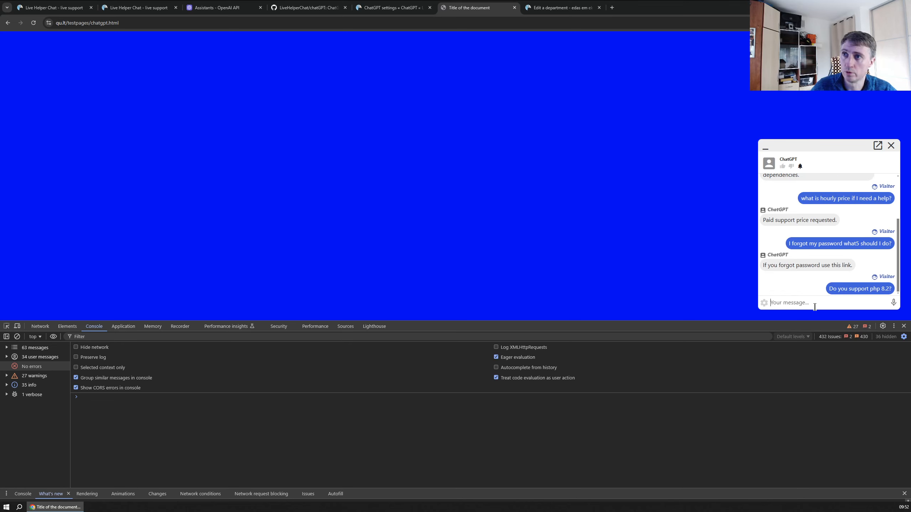
- Examine the suggested answer for the visitor's PHP 8.2 question in the operator's chat view
left_click(54, 7)
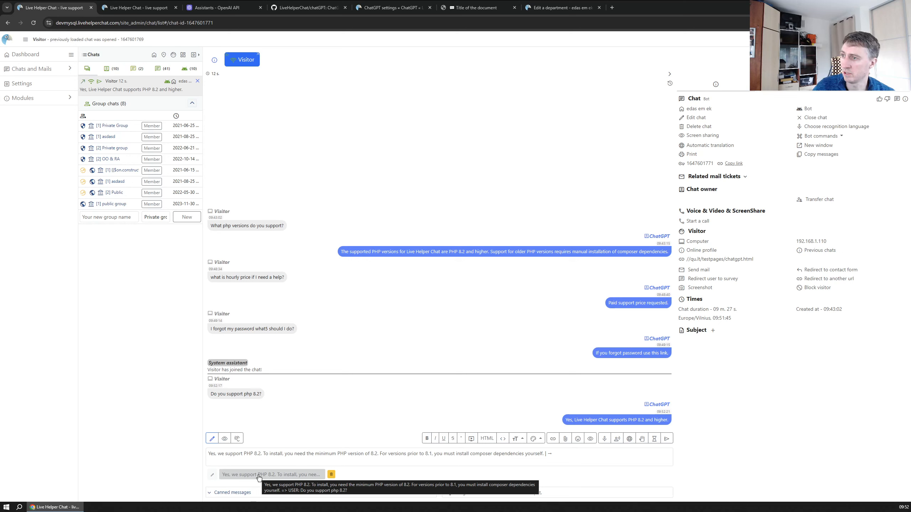
left_click(275, 453)
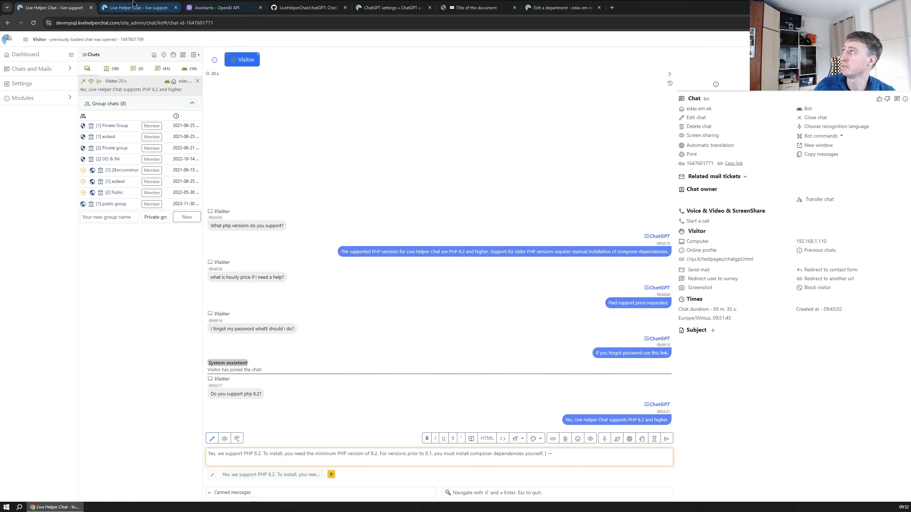
- Open the ChatGPT settings for answer suggesting and review the option that enables the reply prediction tab in the chat UI
left_click(113, 11)
left_click(393, 8)
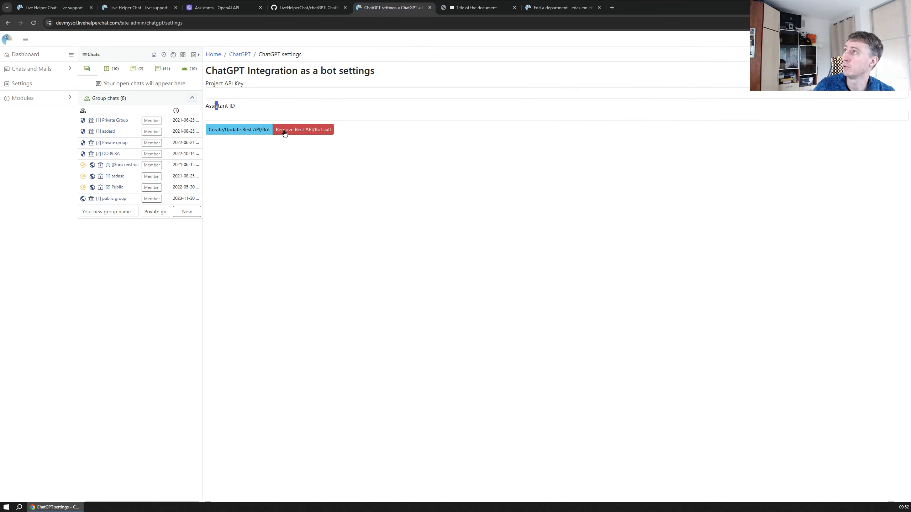
left_click(242, 60)
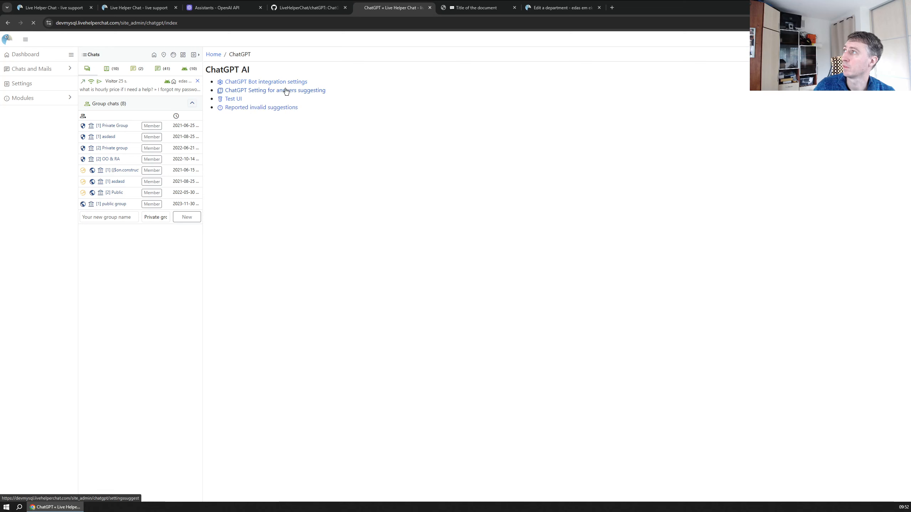
left_click(287, 90)
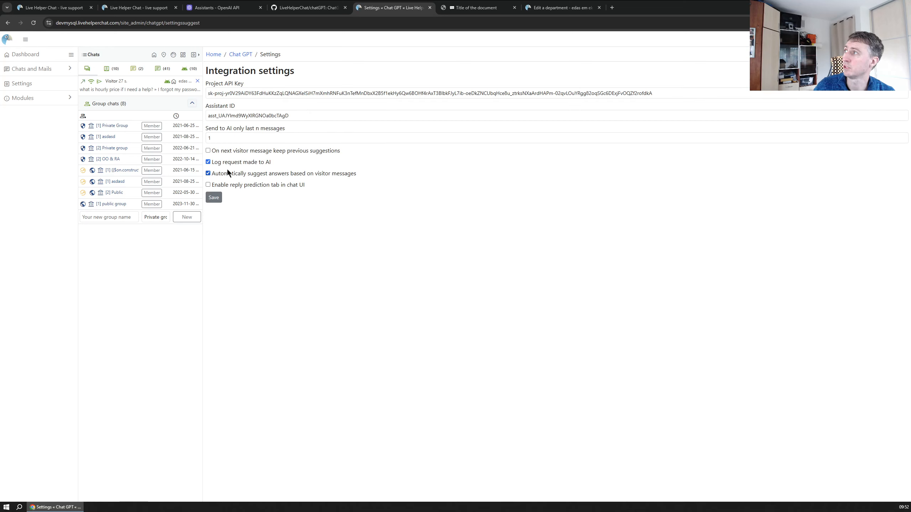
left_click_drag(320, 187, 215, 184)
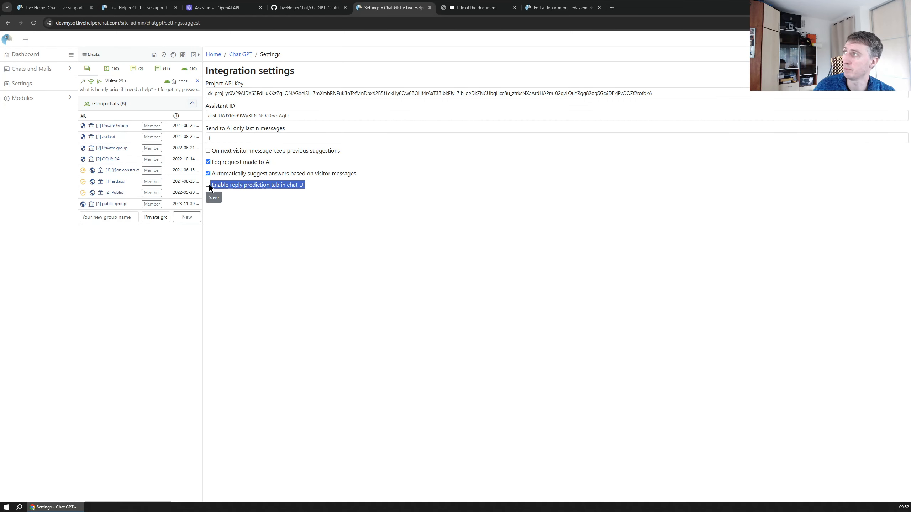
- Open the ChatGPT module in the second admin browser tab and view the bot integration settings' API key and Assistant ID fields
left_click(54, 7)
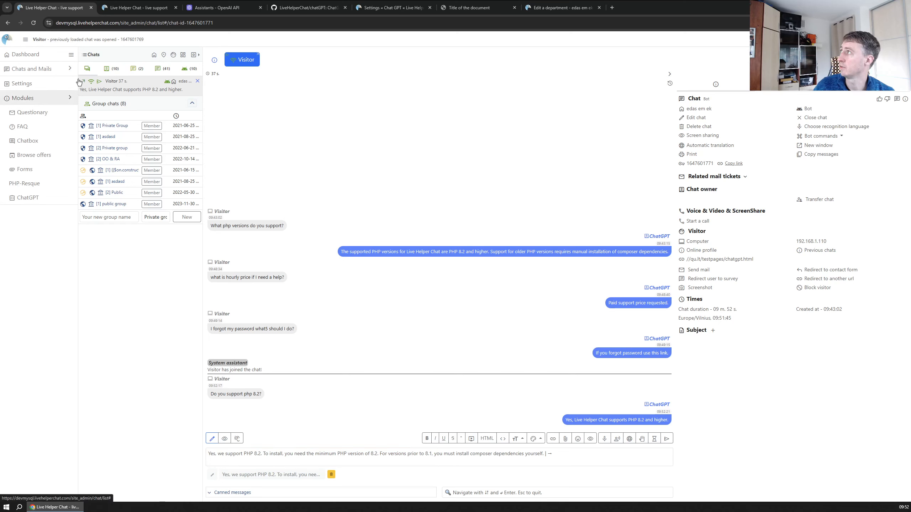
left_click(138, 7)
left_click(41, 100)
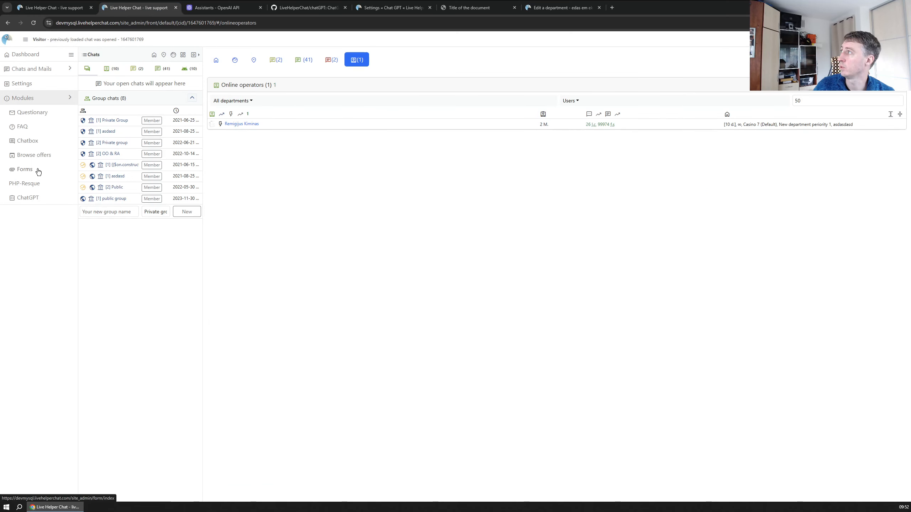
left_click(34, 198)
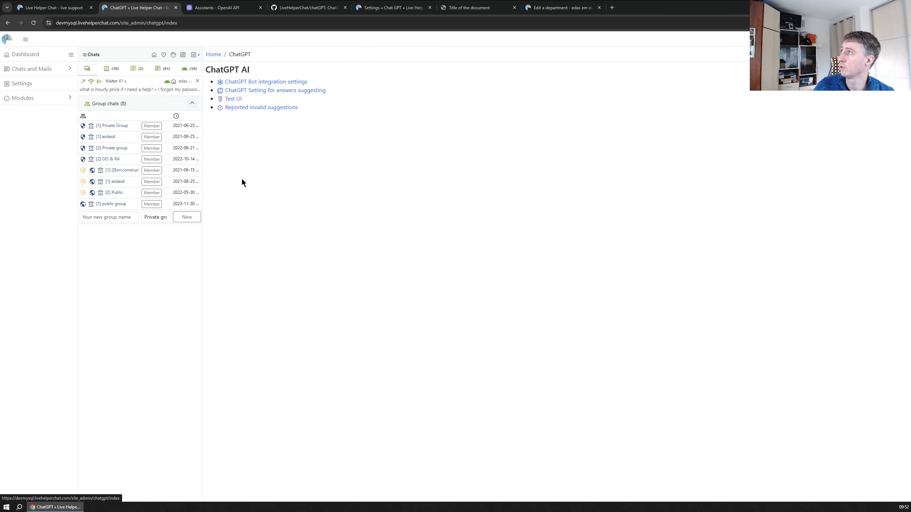
left_click(276, 83)
left_click(255, 90)
left_click(218, 115)
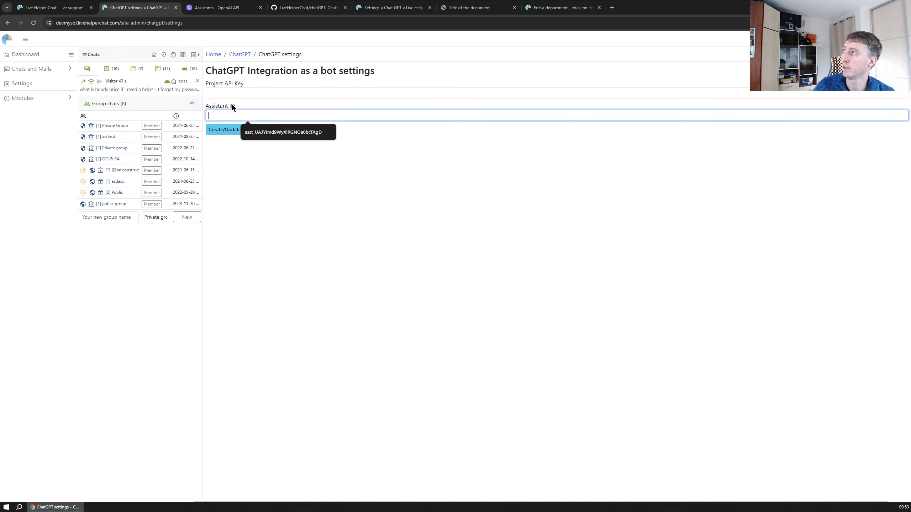
- Review the answer suggesting settings and the reported invalid suggestions page, returning to the ChatGPT overview
left_click(240, 54)
left_click(285, 92)
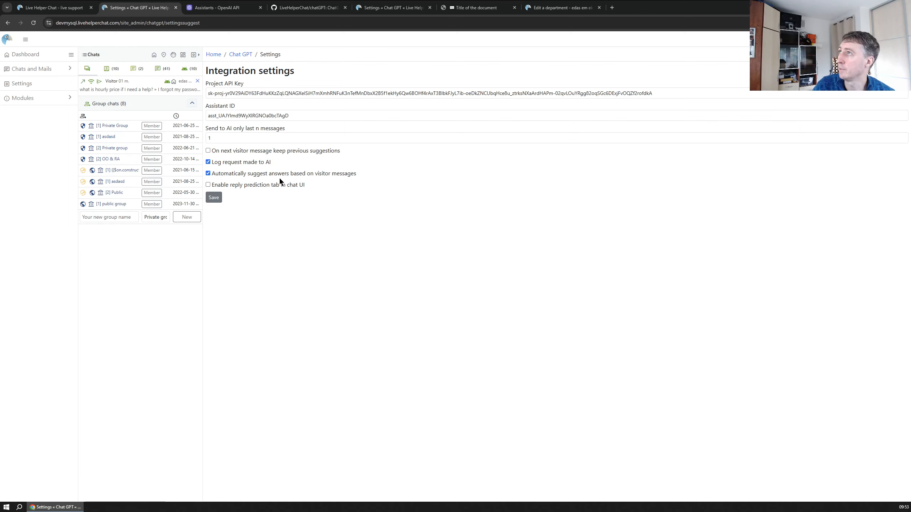
left_click(240, 54)
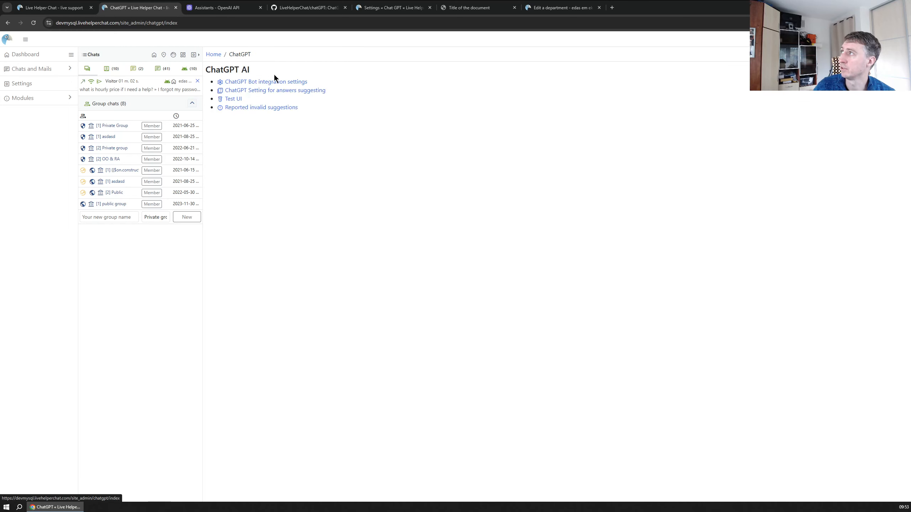
left_click(270, 108)
left_click(241, 55)
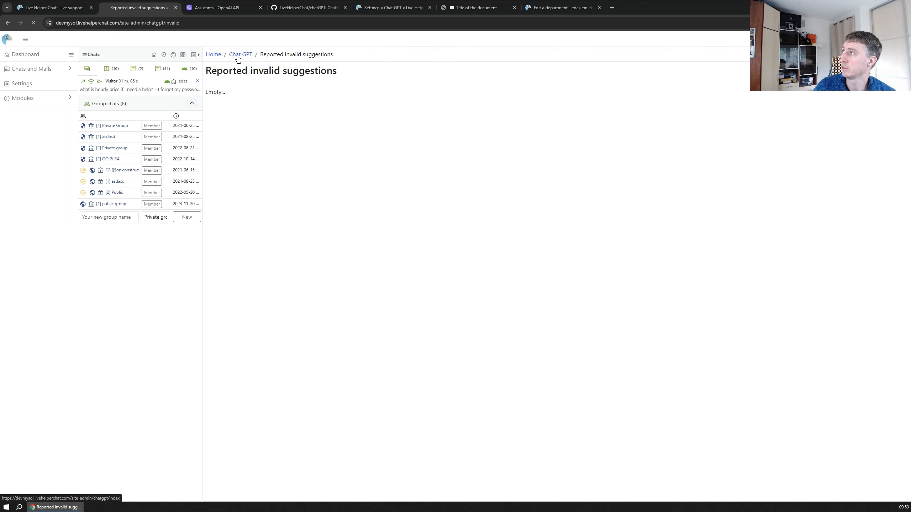
- Look over the visitor chat and the LiveHelperChat assistant's configuration on the OpenAI platform, returning to the chat
left_click(59, 8)
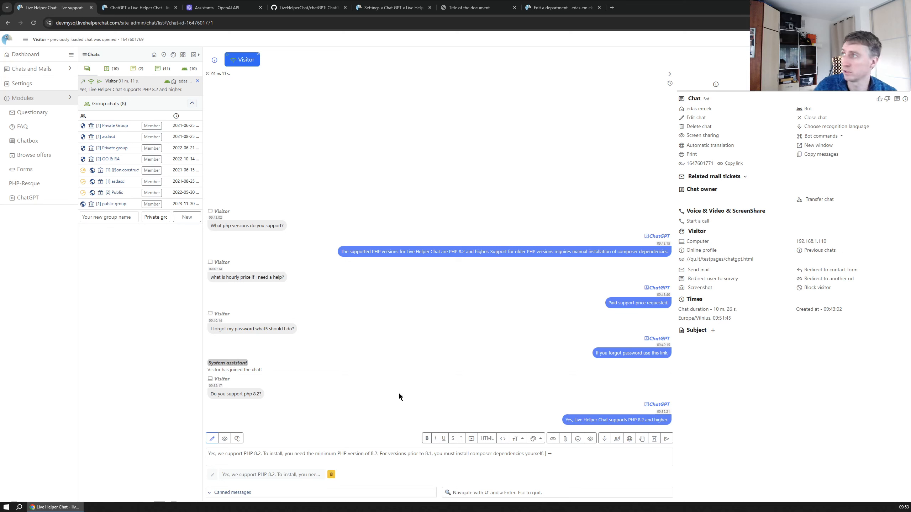
left_click(212, 7)
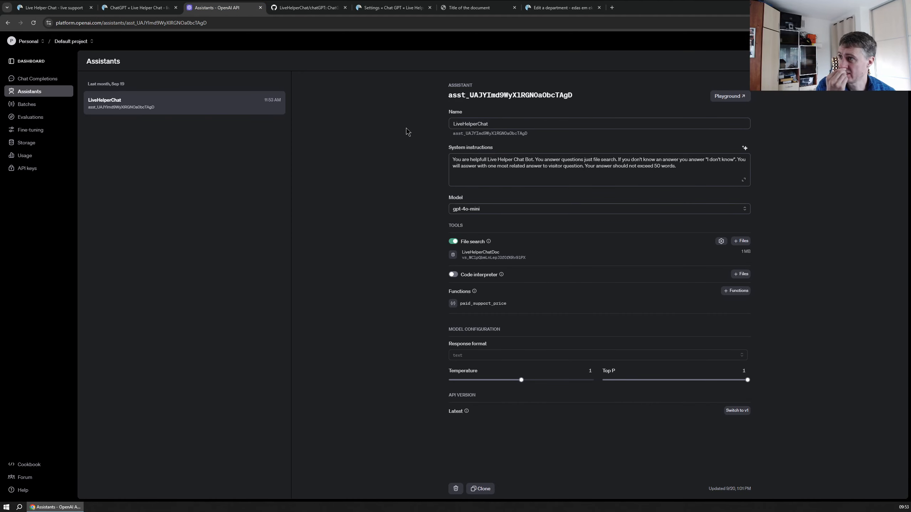
left_click(54, 8)
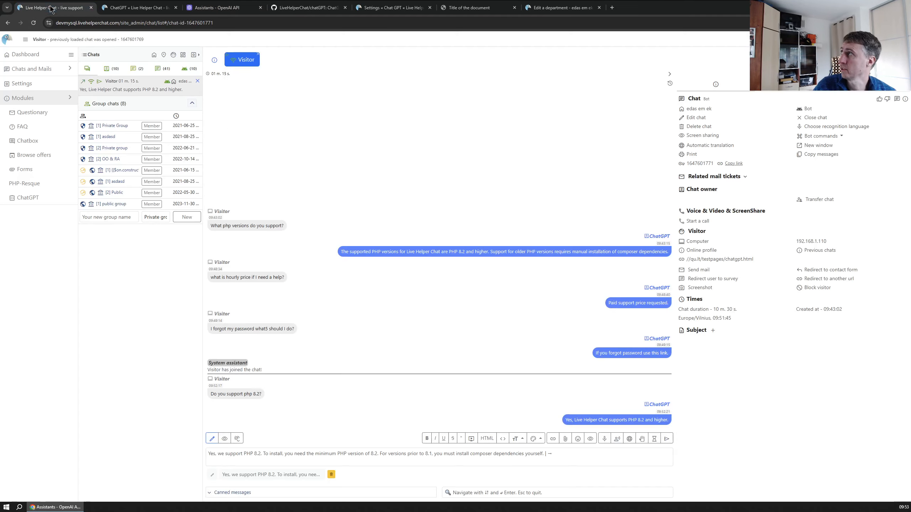
- Open the ChatGPT module's bot integration settings, inspect the Project API Key and Assistant ID fields, and return to the overview
left_click(4, 201)
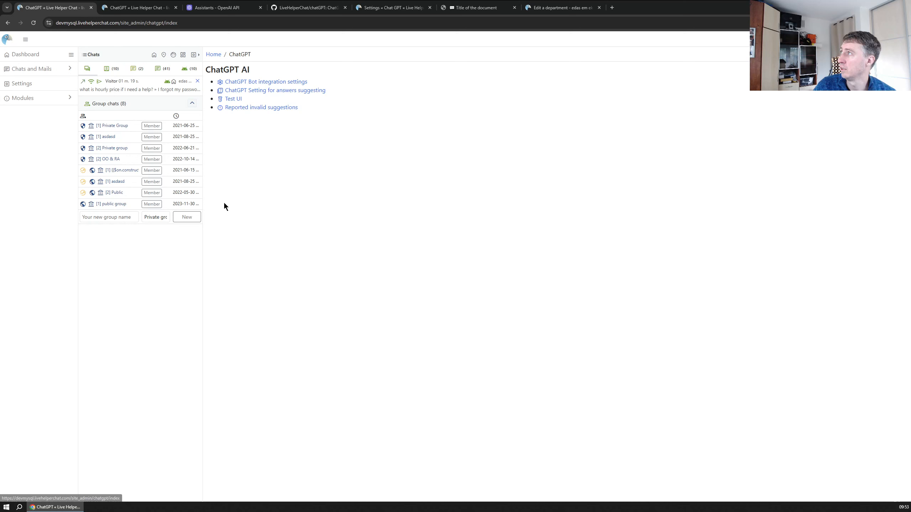
left_click(264, 82)
left_click(256, 96)
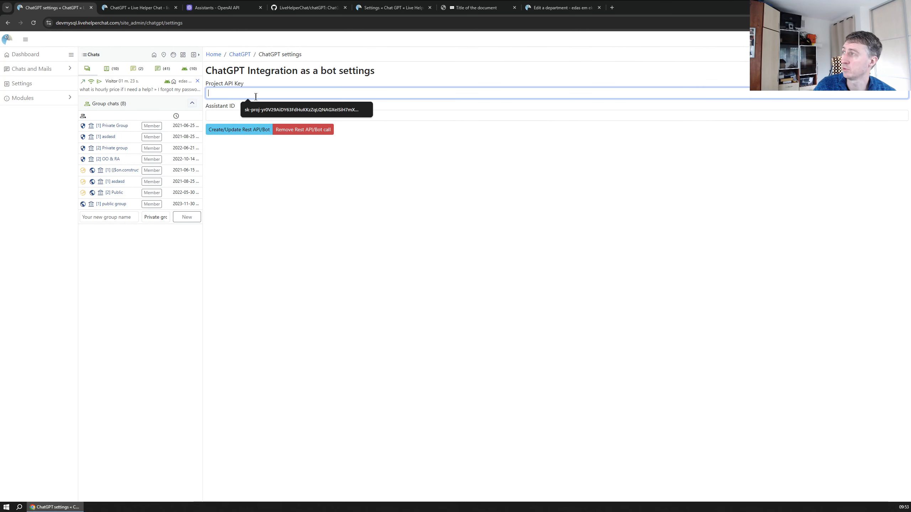
left_click(217, 117)
left_click(230, 104)
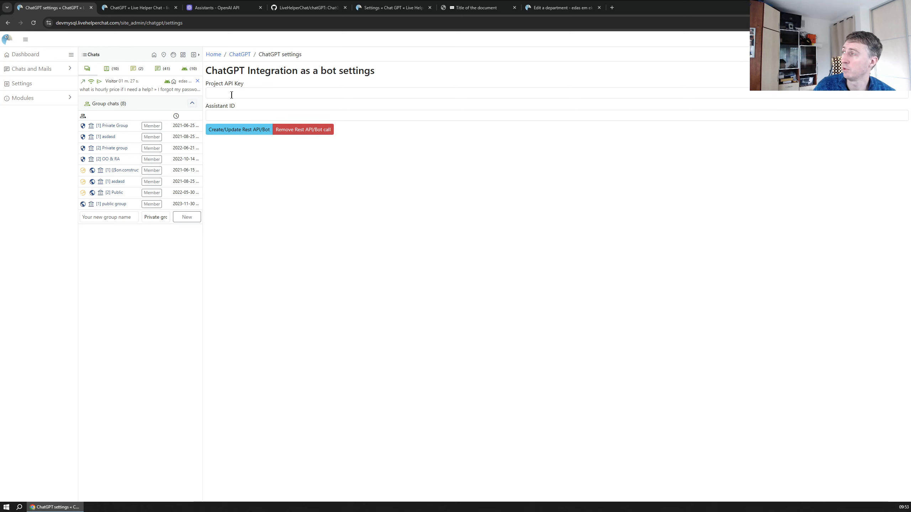
left_click(231, 95)
left_click(240, 55)
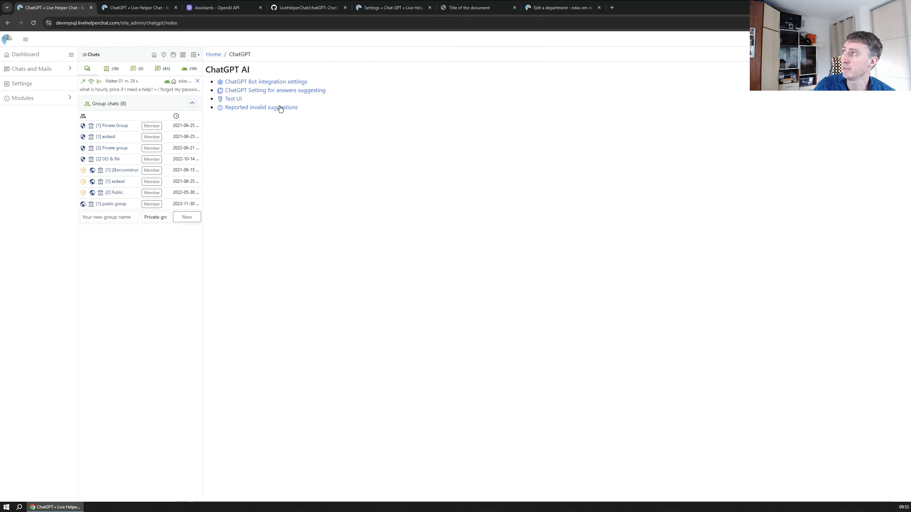
- Reopen the bot integration settings and compare which credentials the Project API Key and Assistant ID fields require
left_click(273, 82)
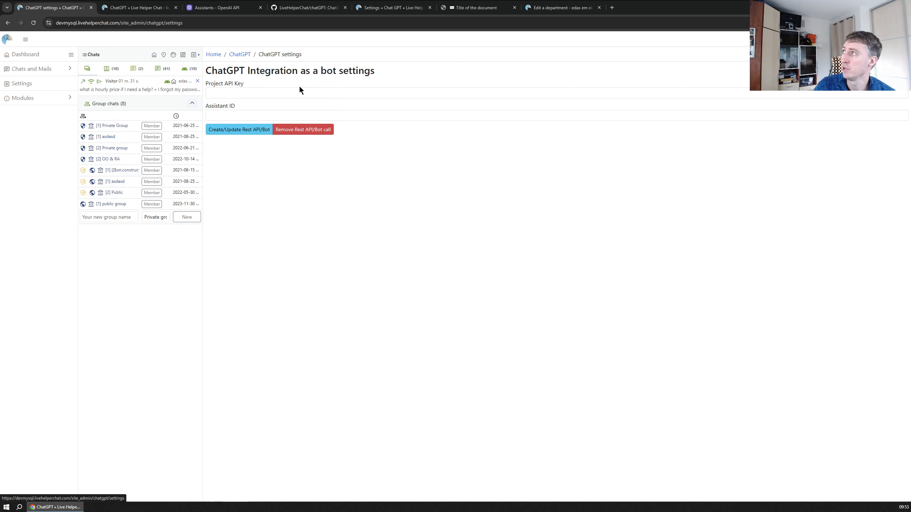
left_click(221, 94)
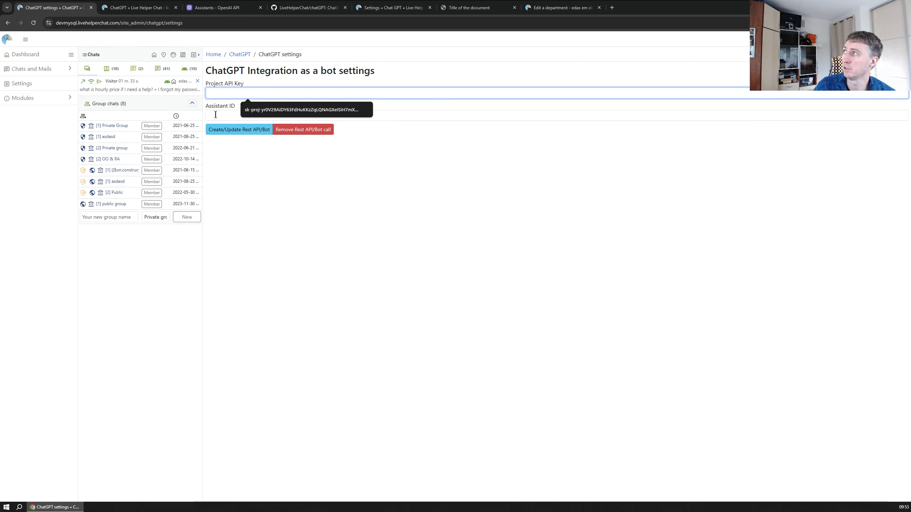
left_click(222, 108)
left_click(238, 93)
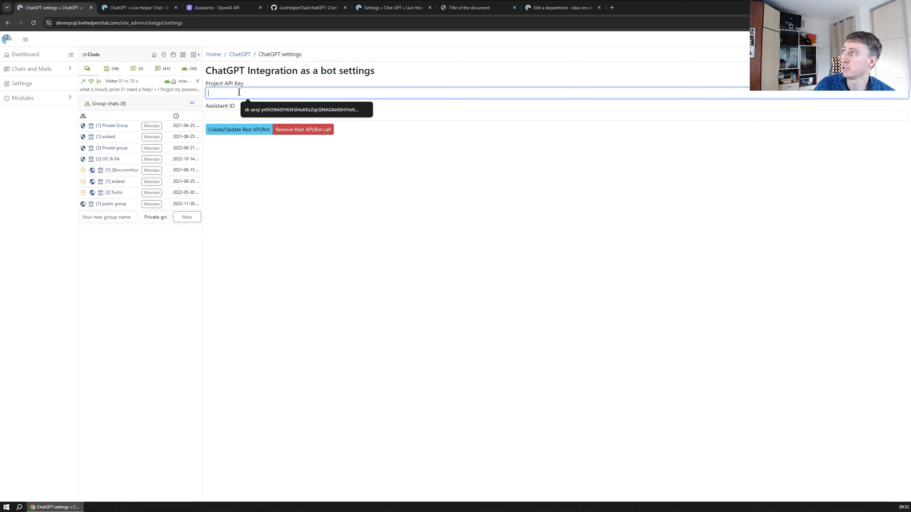
left_click(221, 118)
left_click(232, 90)
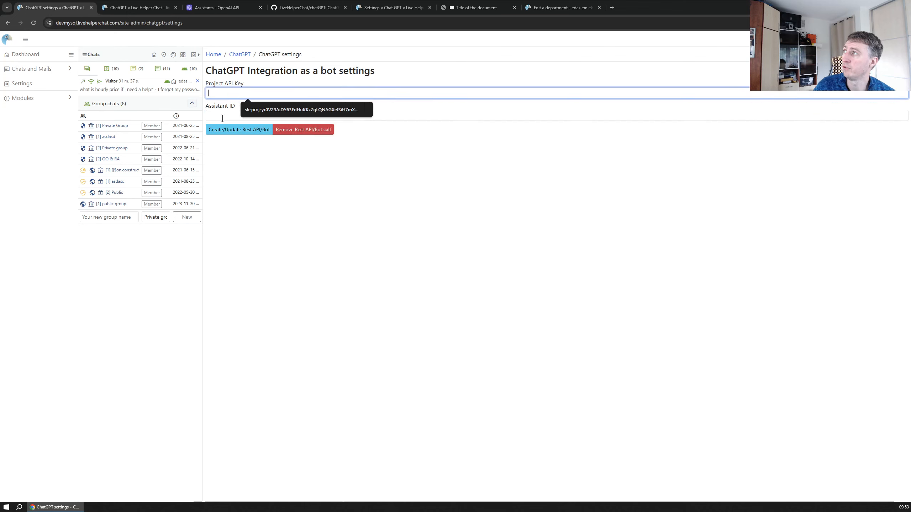
left_click(222, 118)
left_click(223, 166)
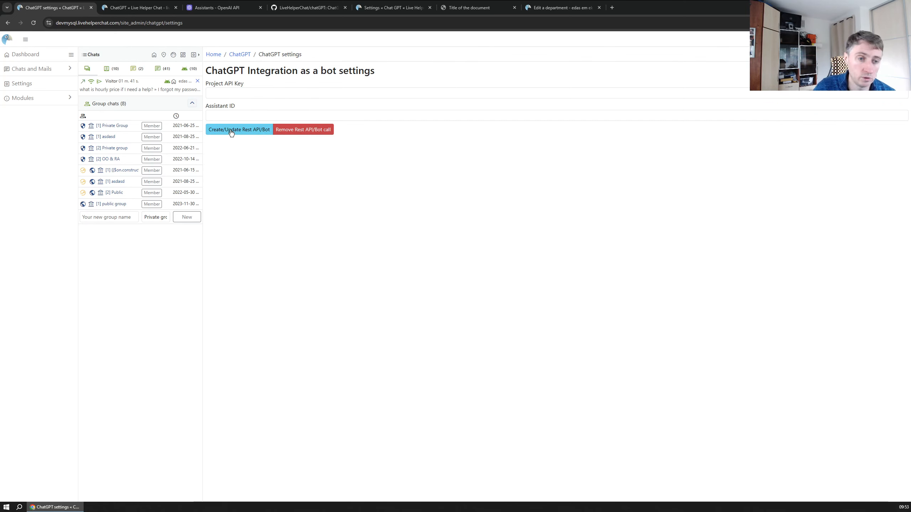
- Open the ChatGPT settings for answer suggesting from the module overview
left_click(241, 54)
left_click(290, 90)
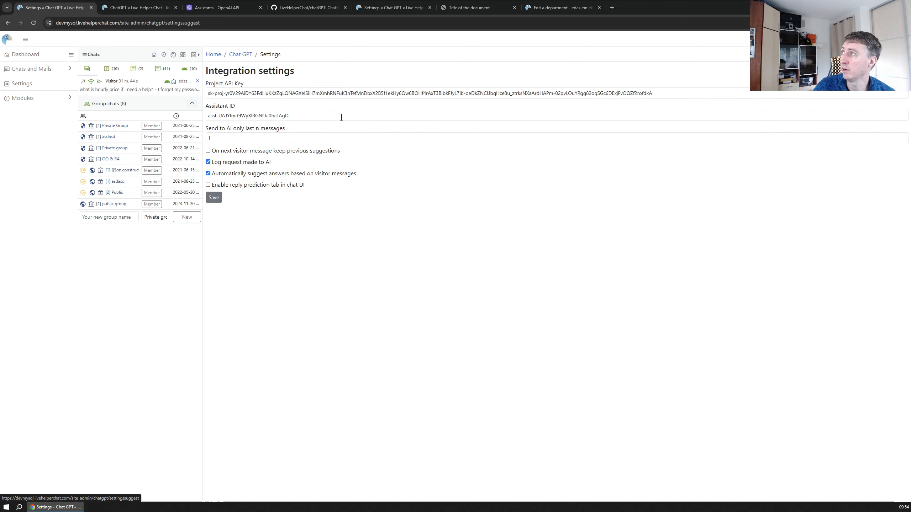